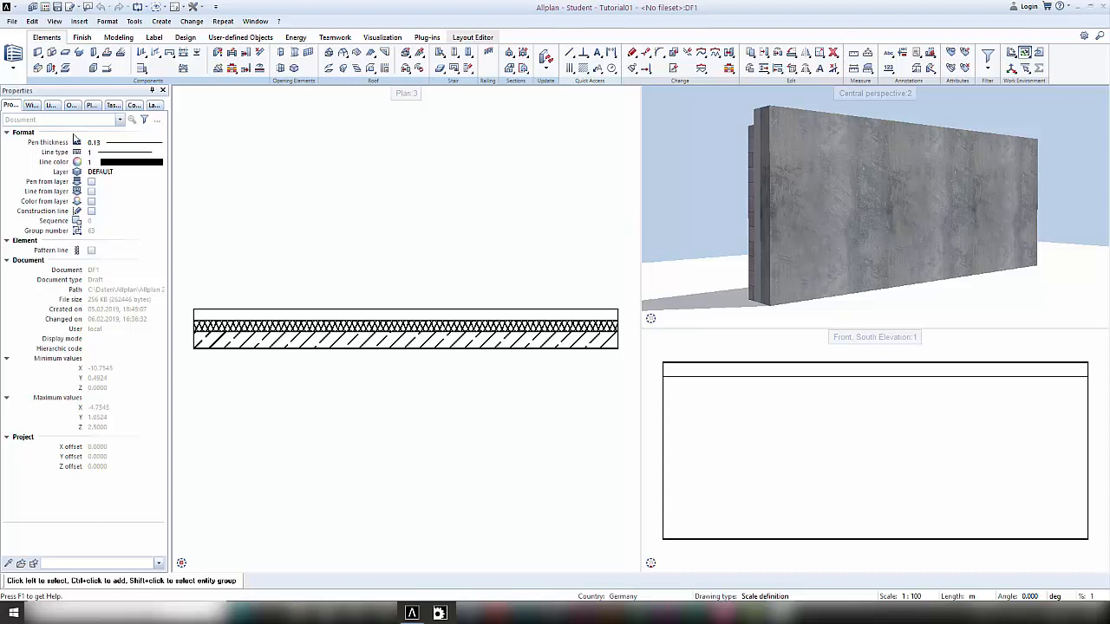
# Step: Start a new window component from the Architecture tools and open its properties
pyautogui.click(13, 59)
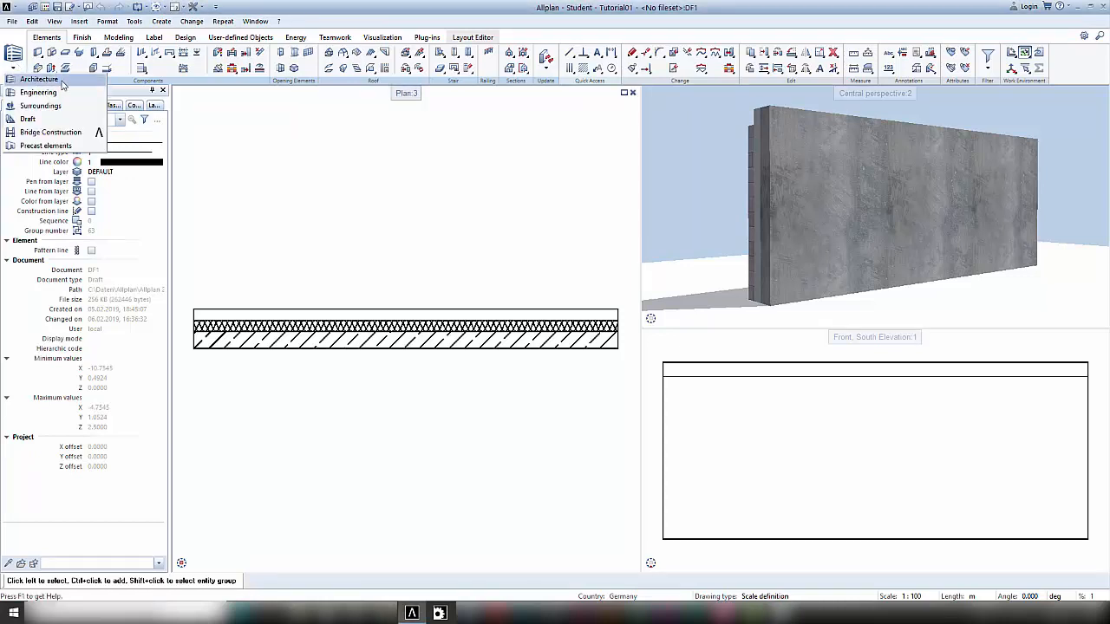
pyautogui.click(60, 39)
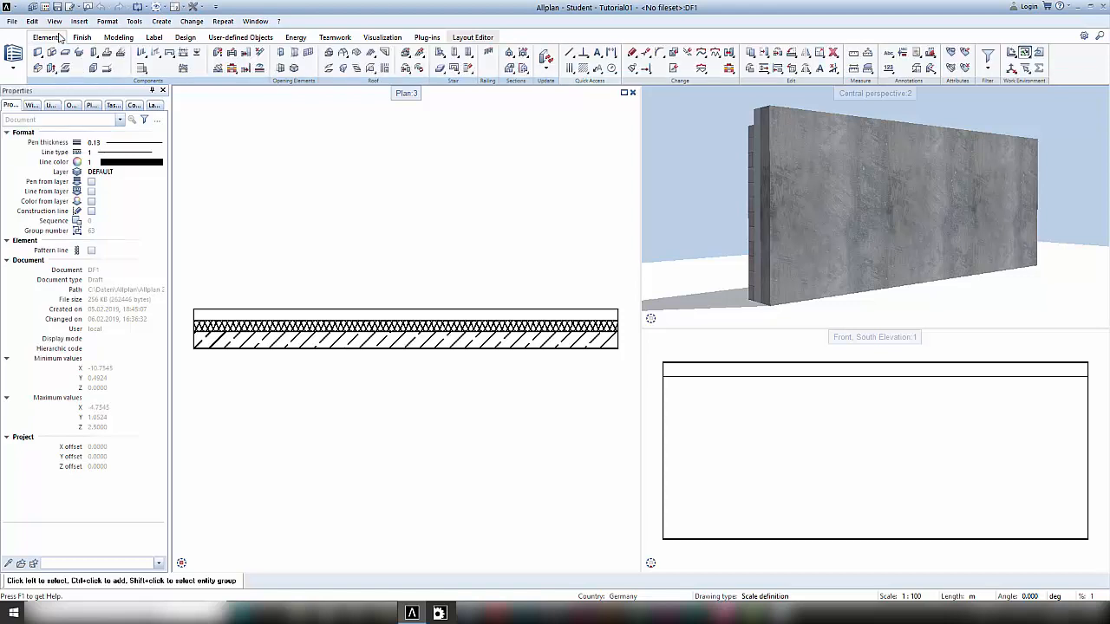
pyautogui.click(145, 58)
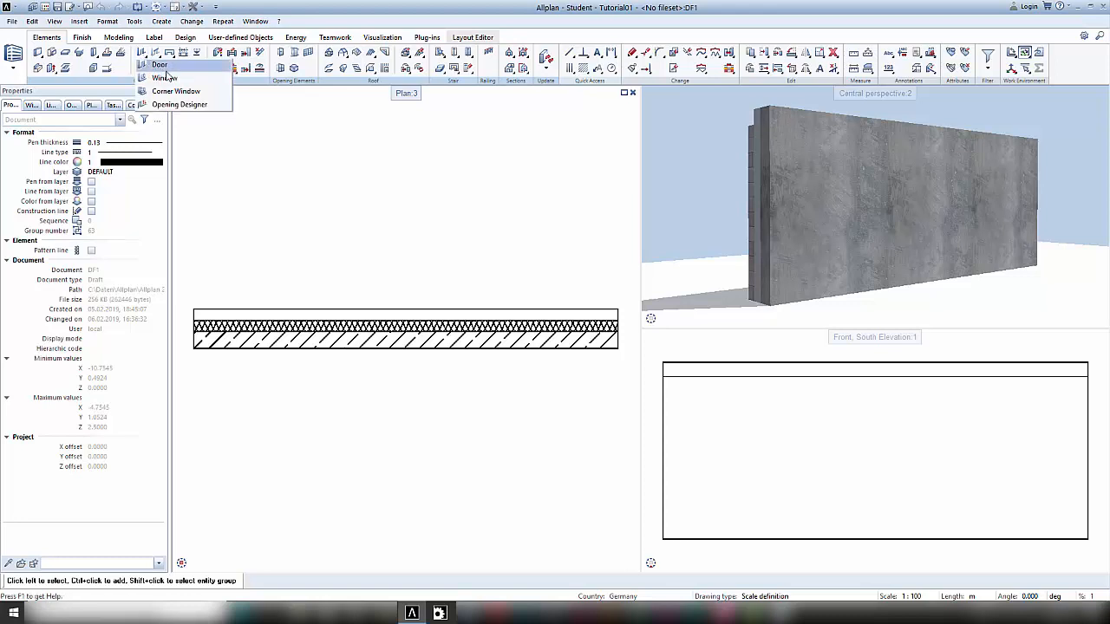
pyautogui.click(165, 78)
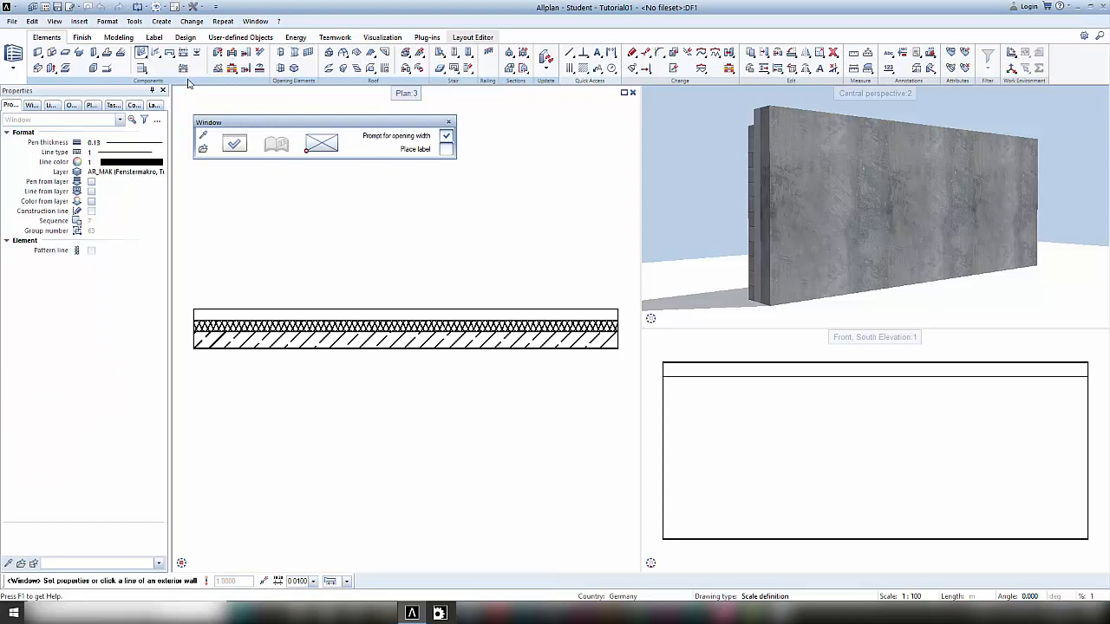
pyautogui.click(243, 153)
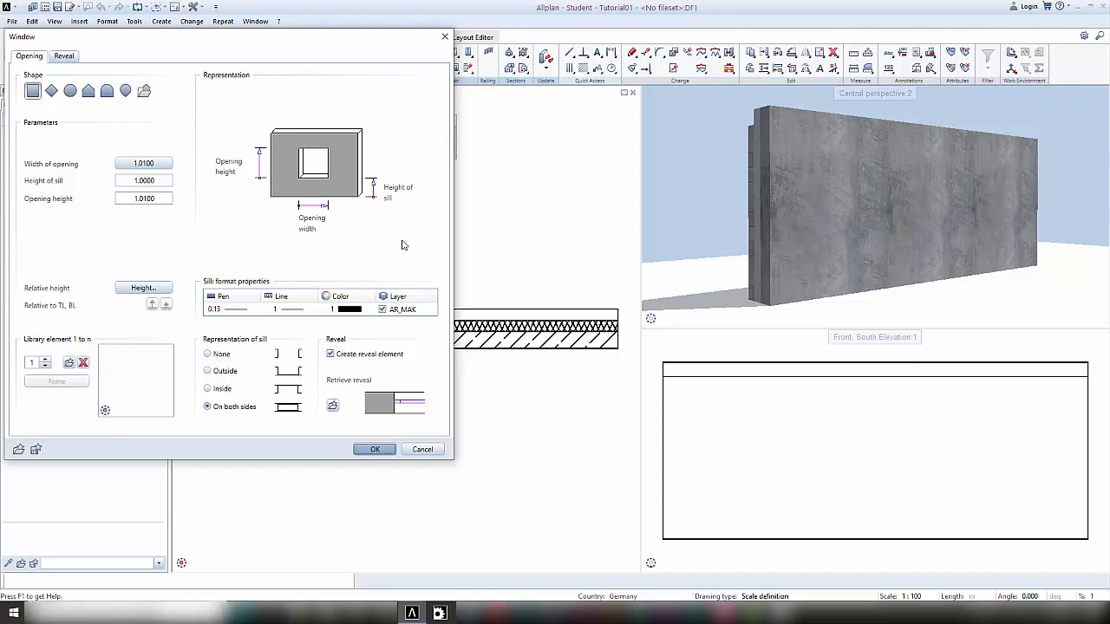
# Step: Set the opening's top level relative to the upper plane with a -0.5 m offset, review the reveal settings and accept the properties
pyautogui.click(163, 289)
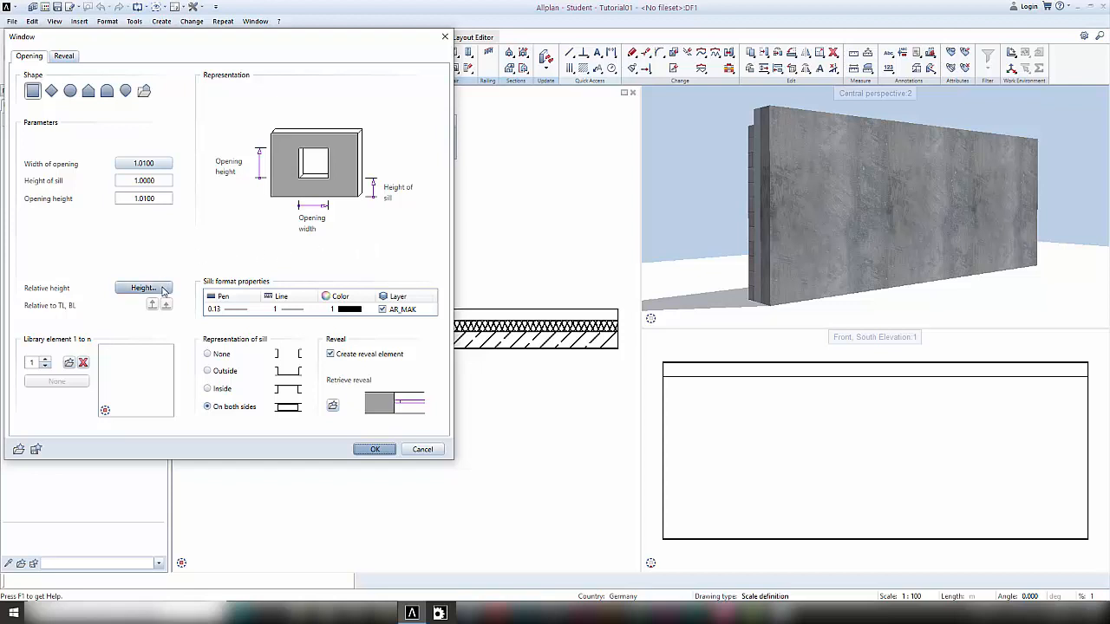
pyautogui.click(163, 289)
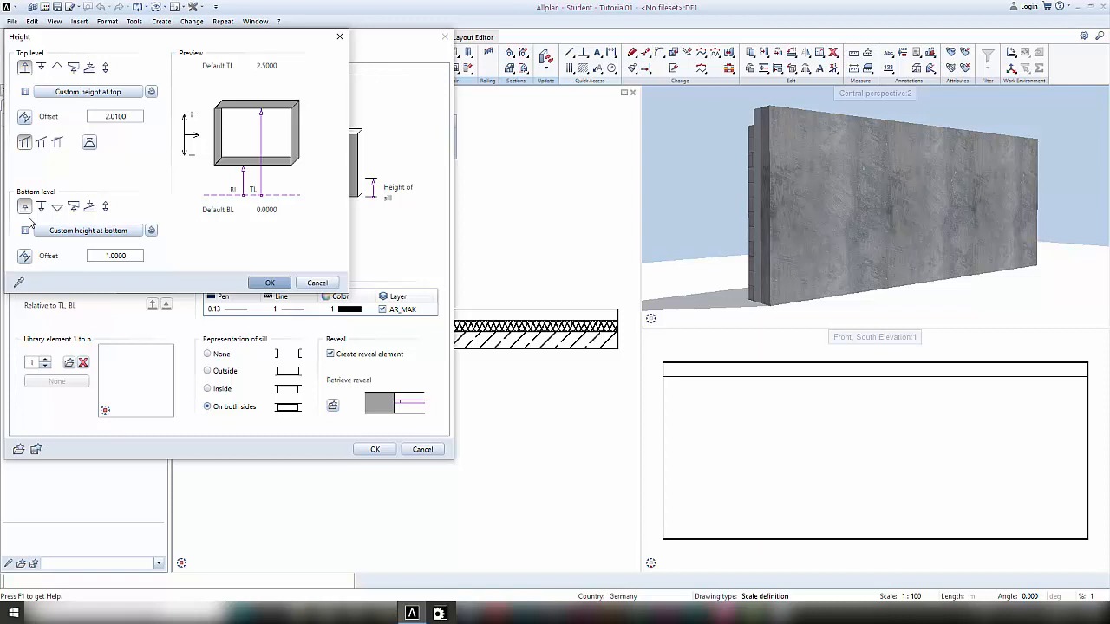
pyautogui.click(130, 257)
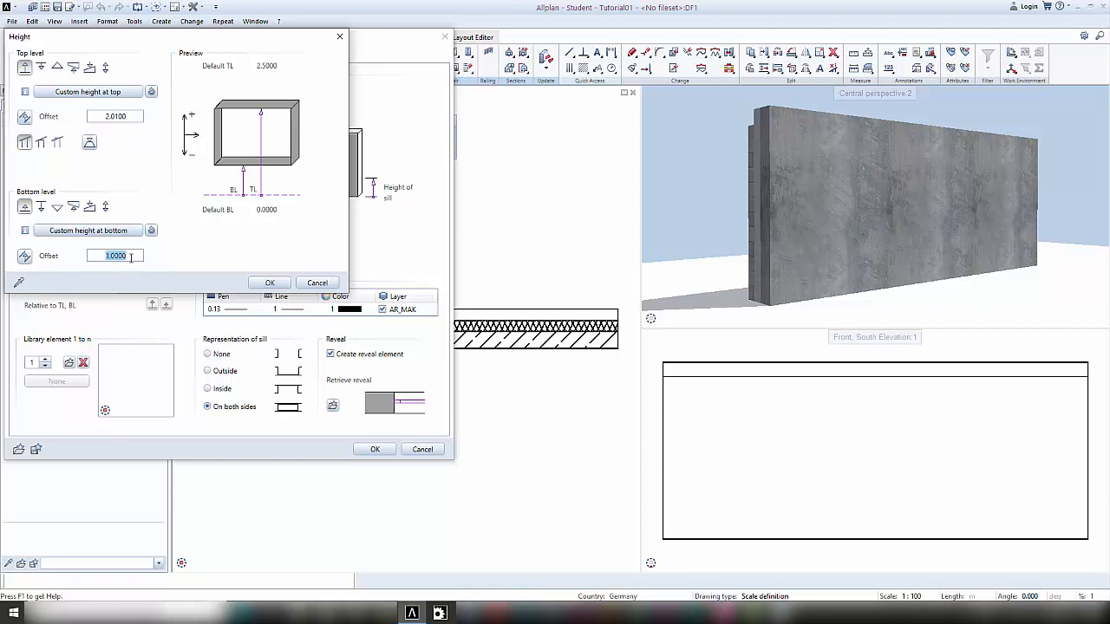
pyautogui.click(130, 258)
pyautogui.click(40, 66)
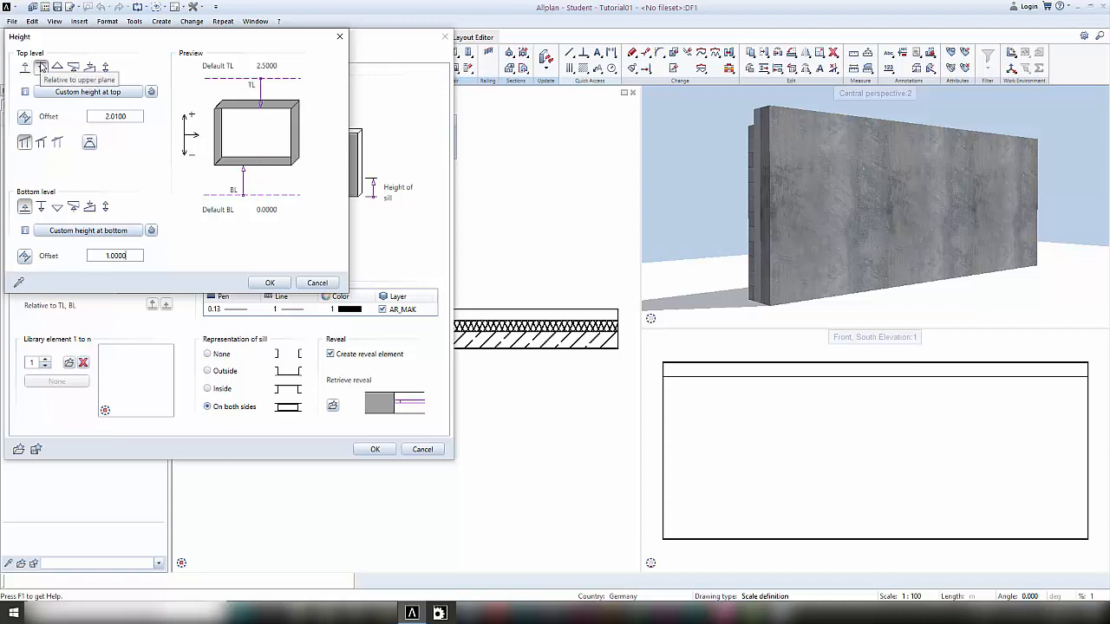
pyautogui.click(102, 116)
pyautogui.write('-.5')
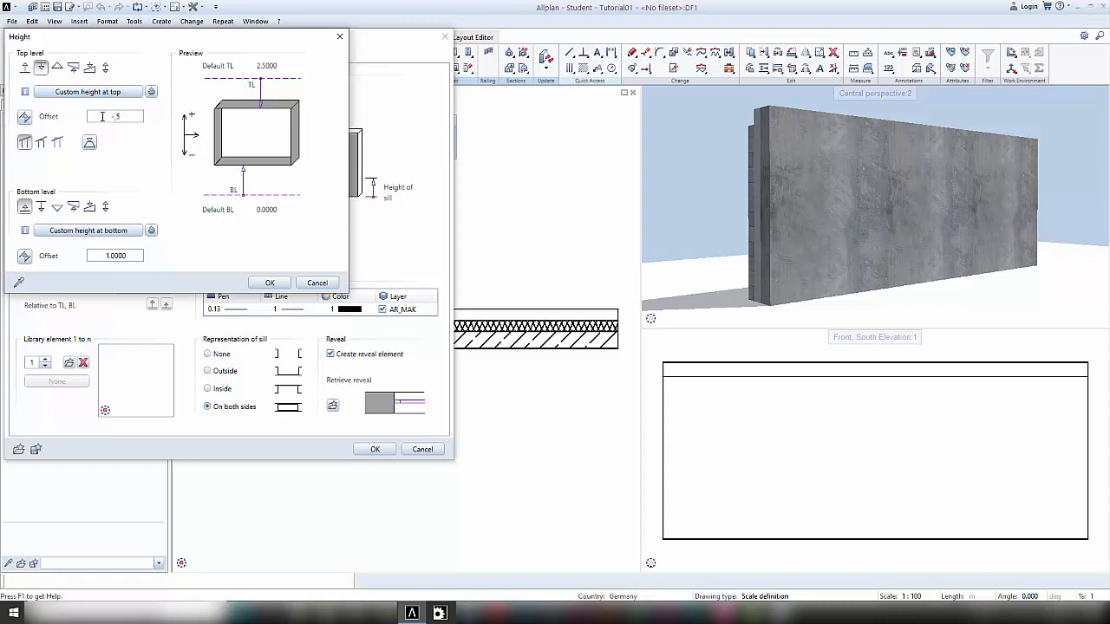
pyautogui.press('Return')
pyautogui.click(268, 283)
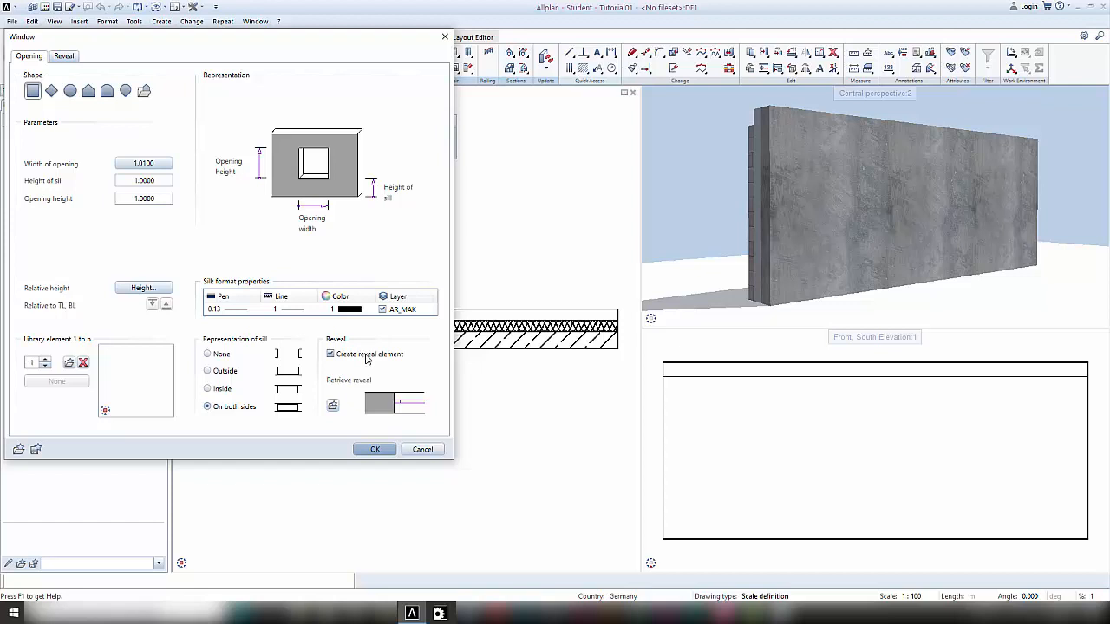
pyautogui.click(64, 57)
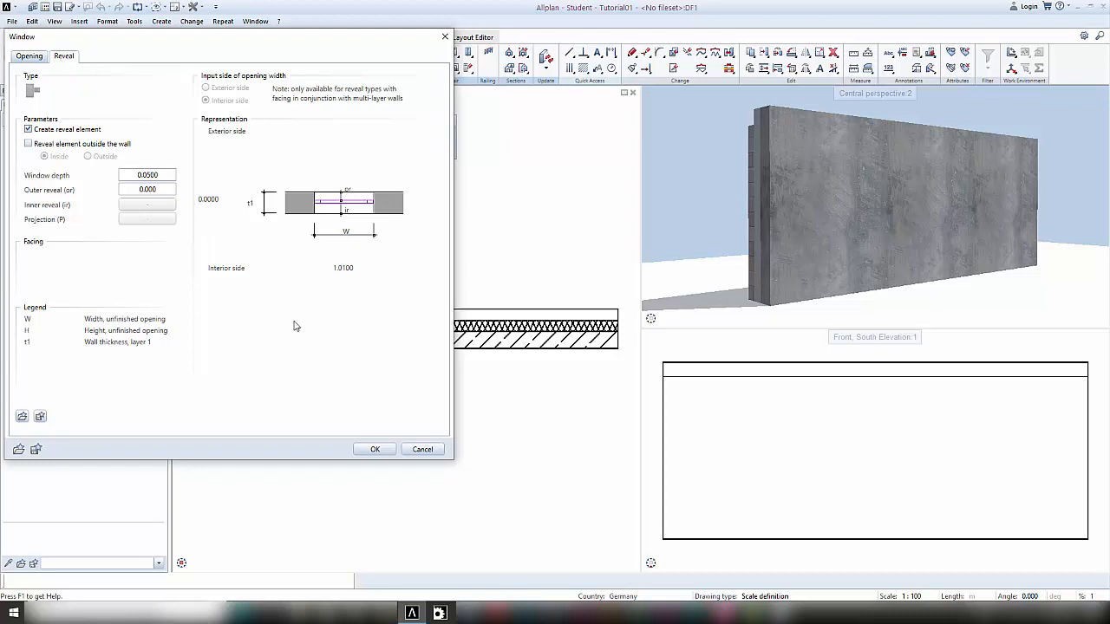
pyautogui.click(376, 449)
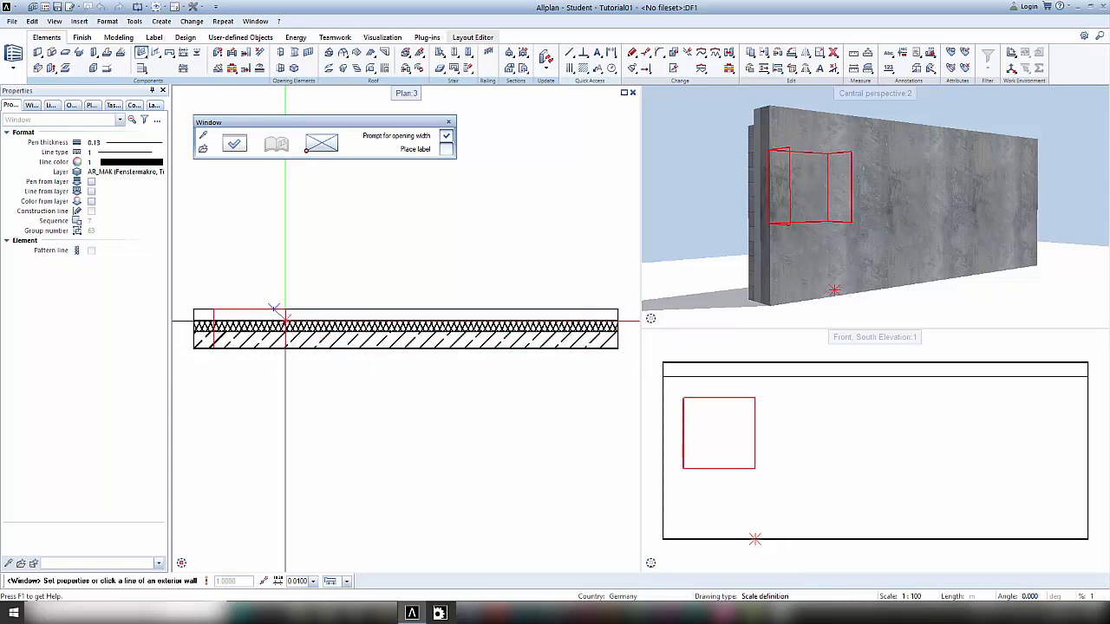
# Step: Place the window opening on the wall's front line, 0.5 m from the wall's left end and 2.5 m wide
pyautogui.click(218, 362)
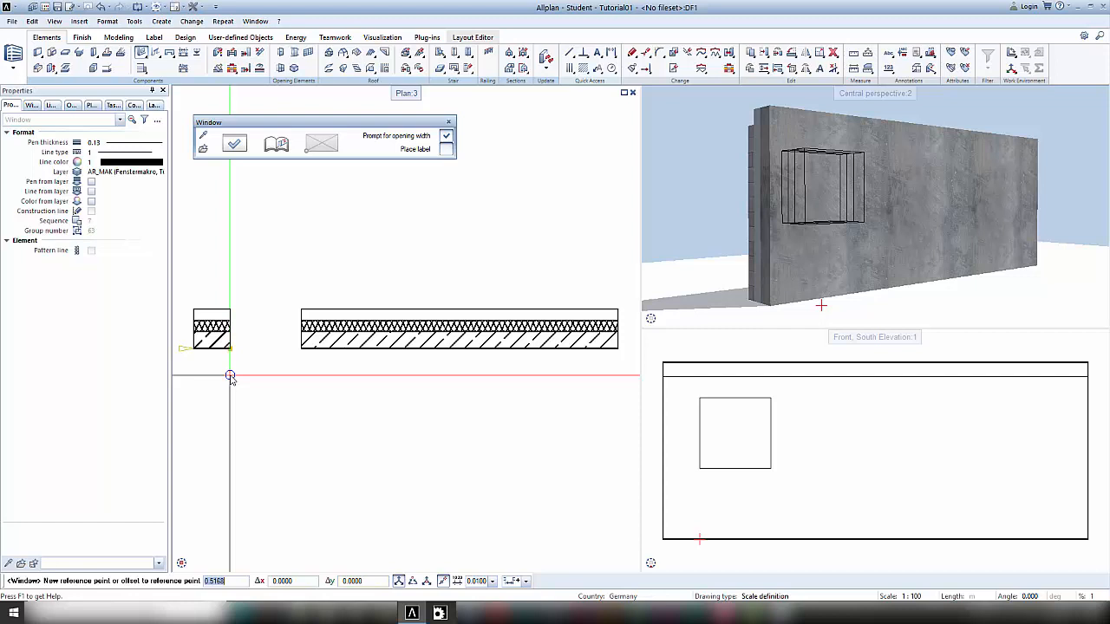
pyautogui.click(245, 582)
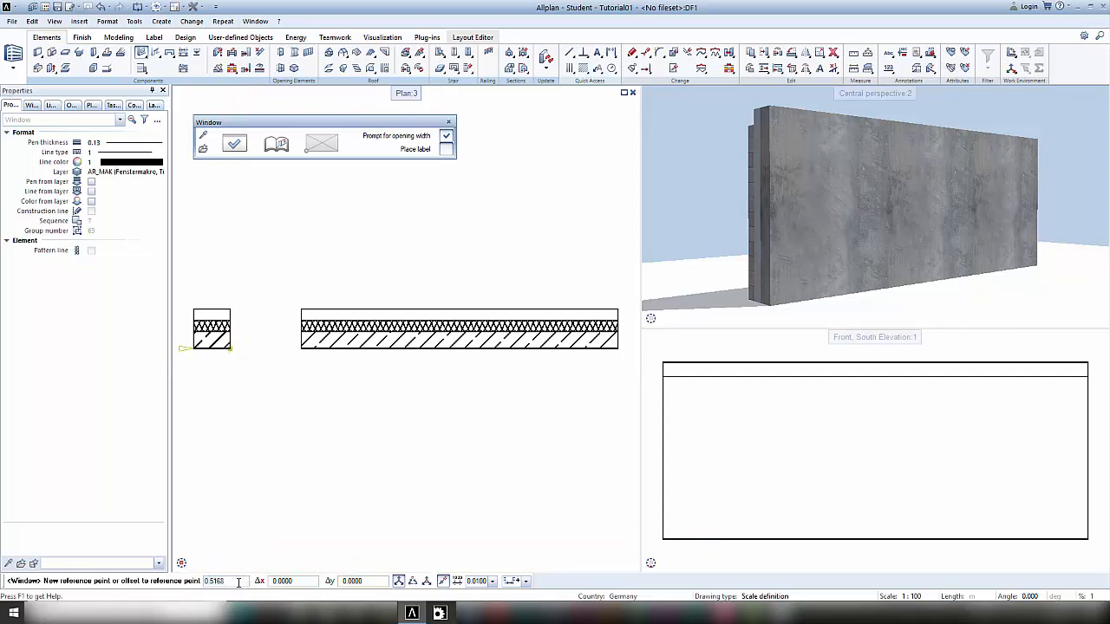
pyautogui.moveTo(239, 582); pyautogui.dragTo(196, 583)
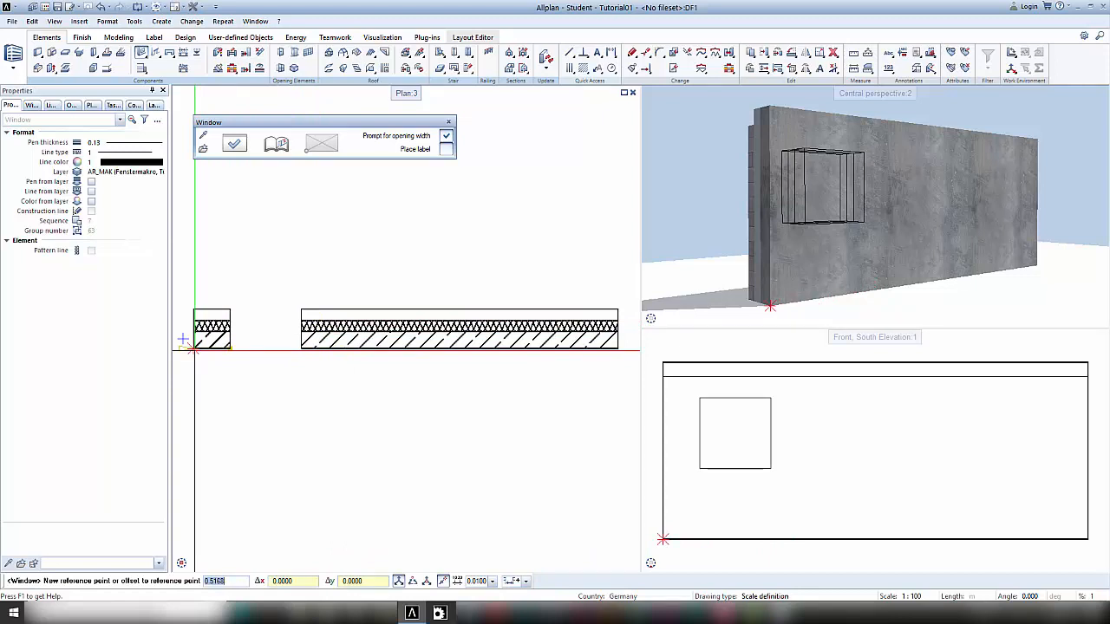
pyautogui.write('5')
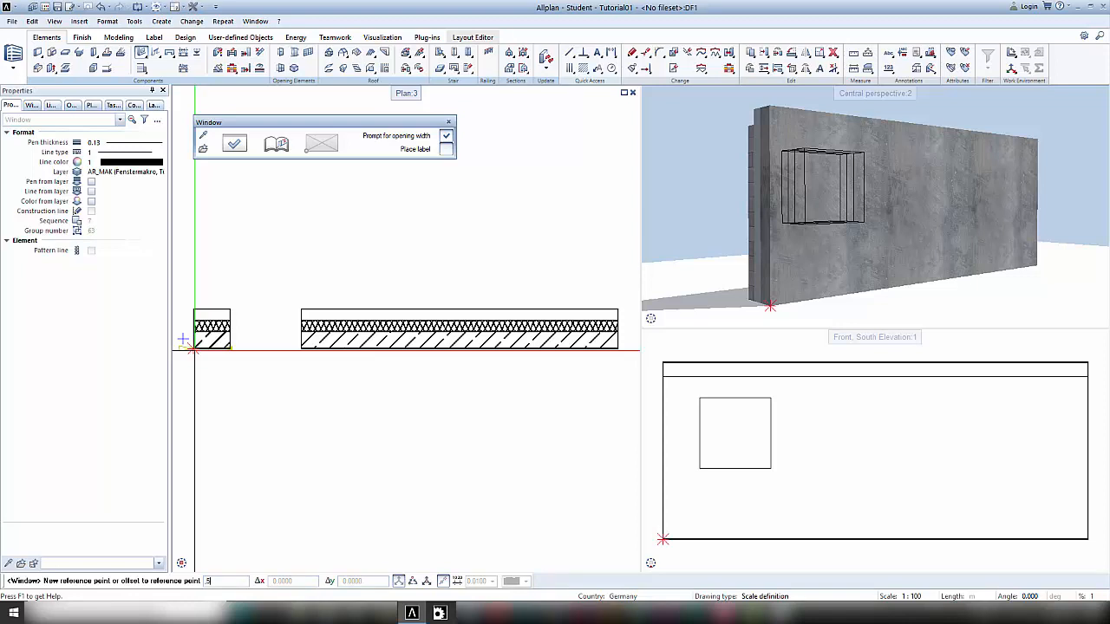
pyautogui.press('Return')
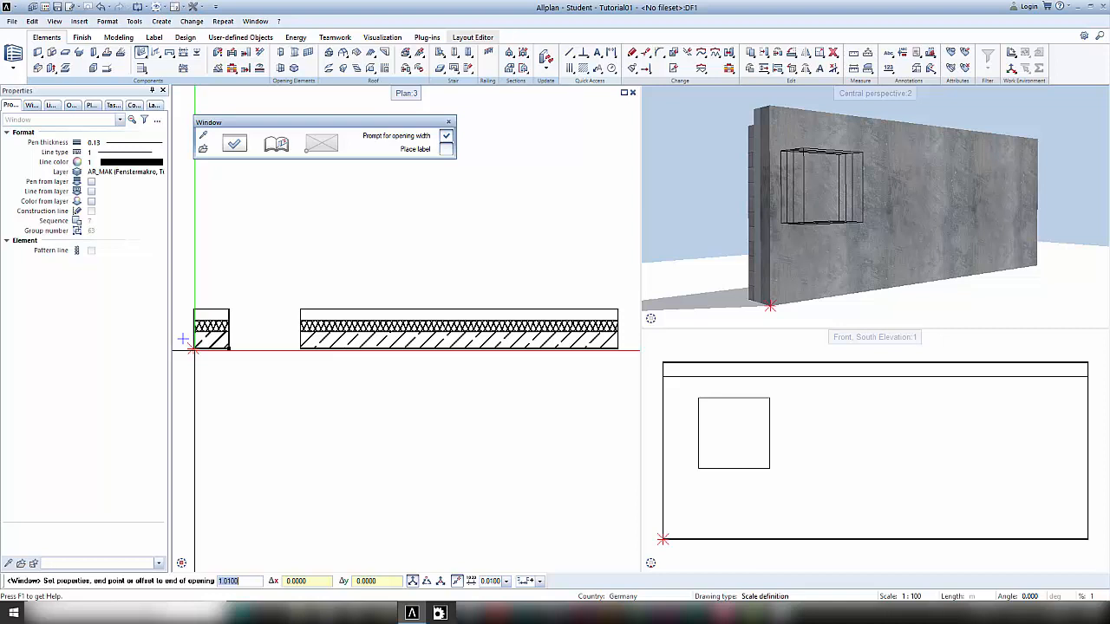
pyautogui.write('2')
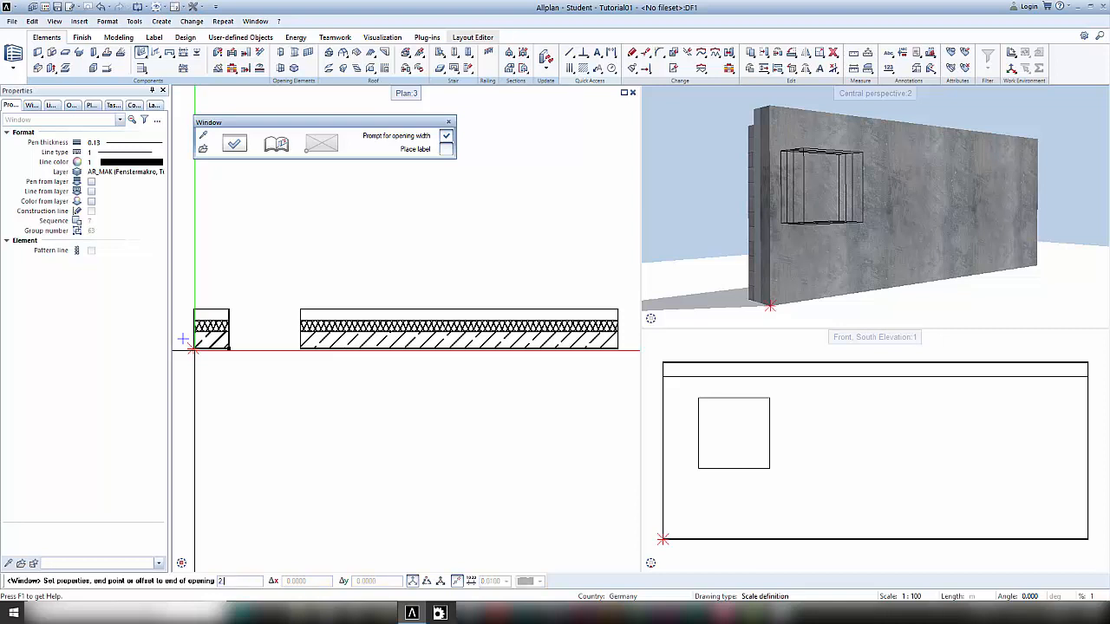
pyautogui.press('Return')
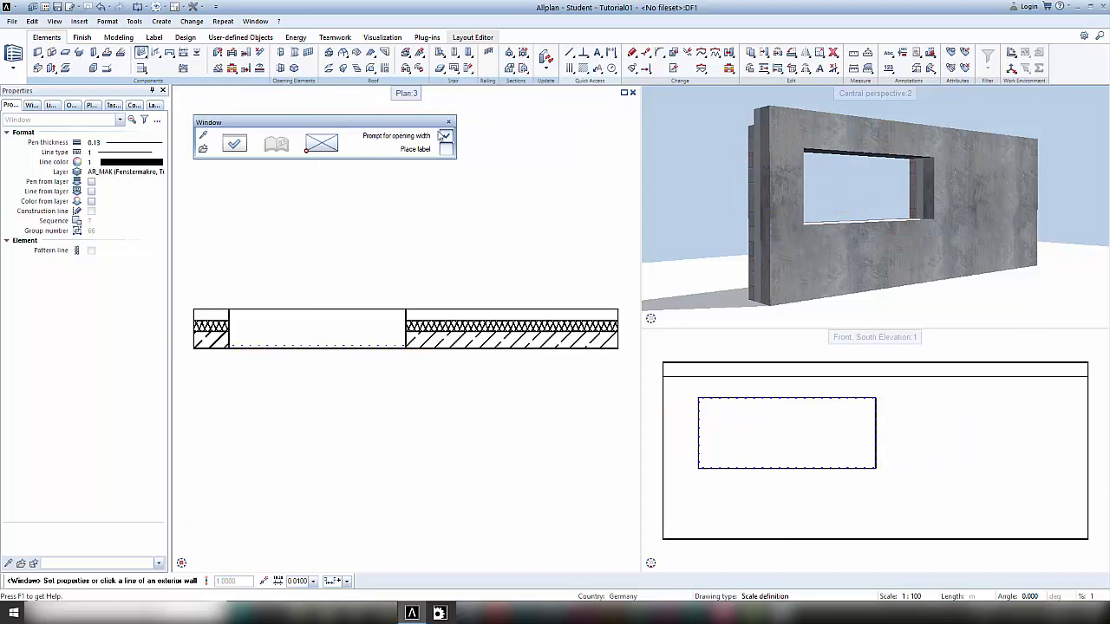
# Step: Turn off the opening width prompt and place a second opening, anchored at its right corner, 0.5 m from the wall's right end
pyautogui.click(446, 136)
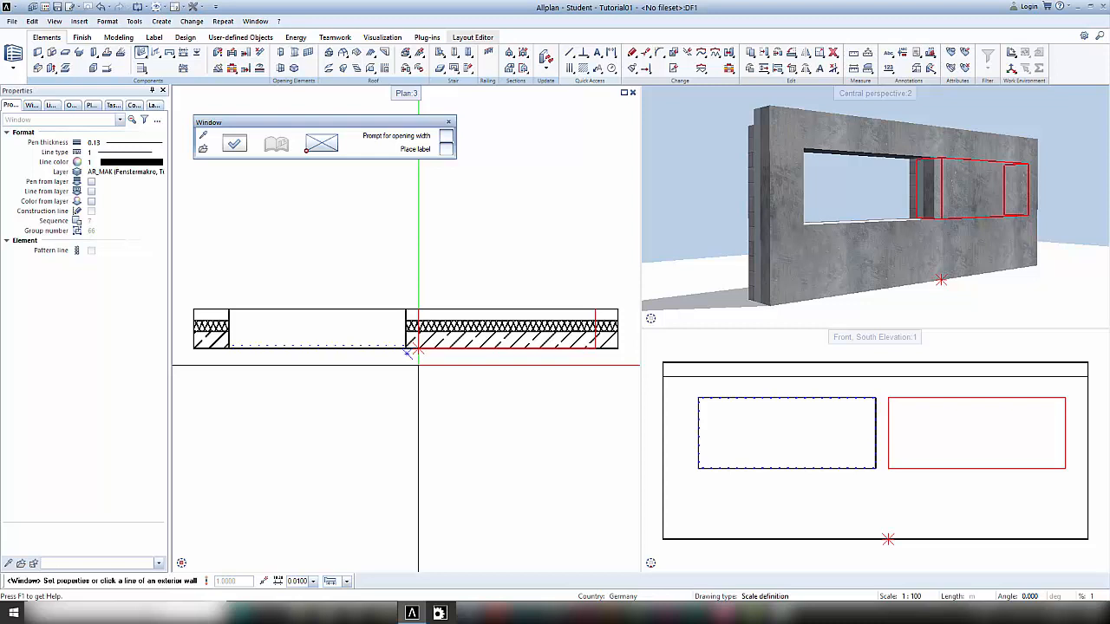
pyautogui.click(338, 152)
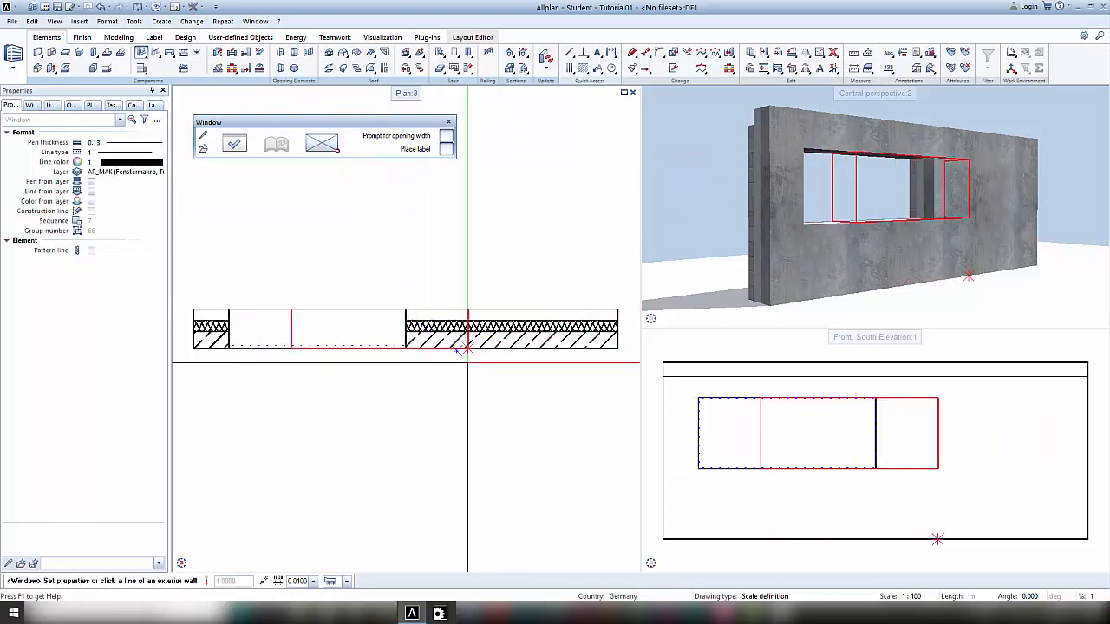
pyautogui.click(597, 348)
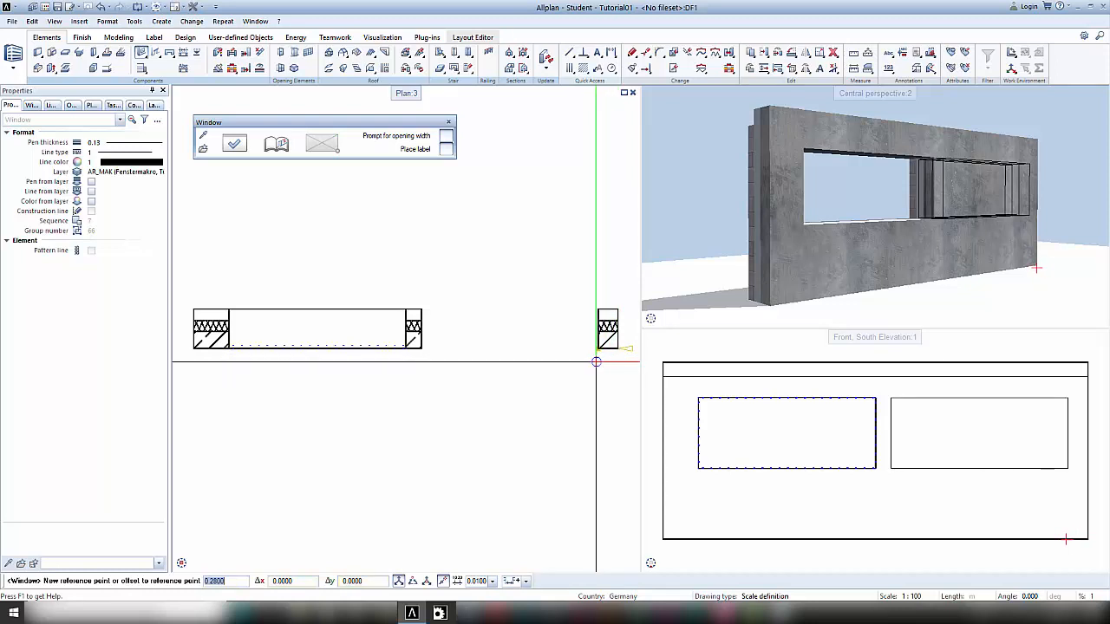
pyautogui.write('5')
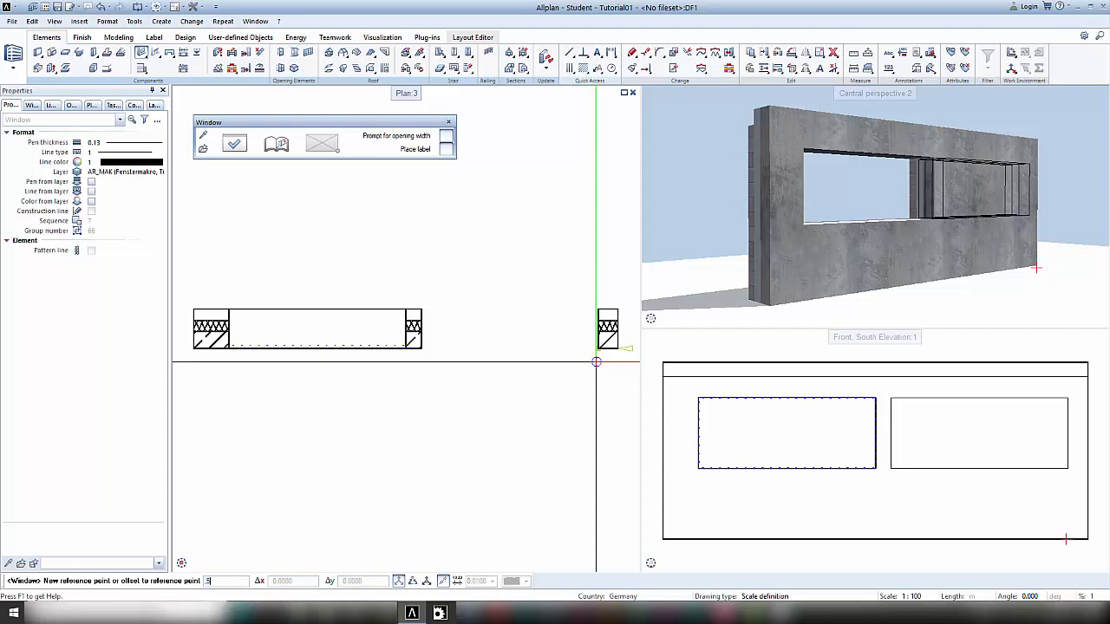
pyautogui.press('Return')
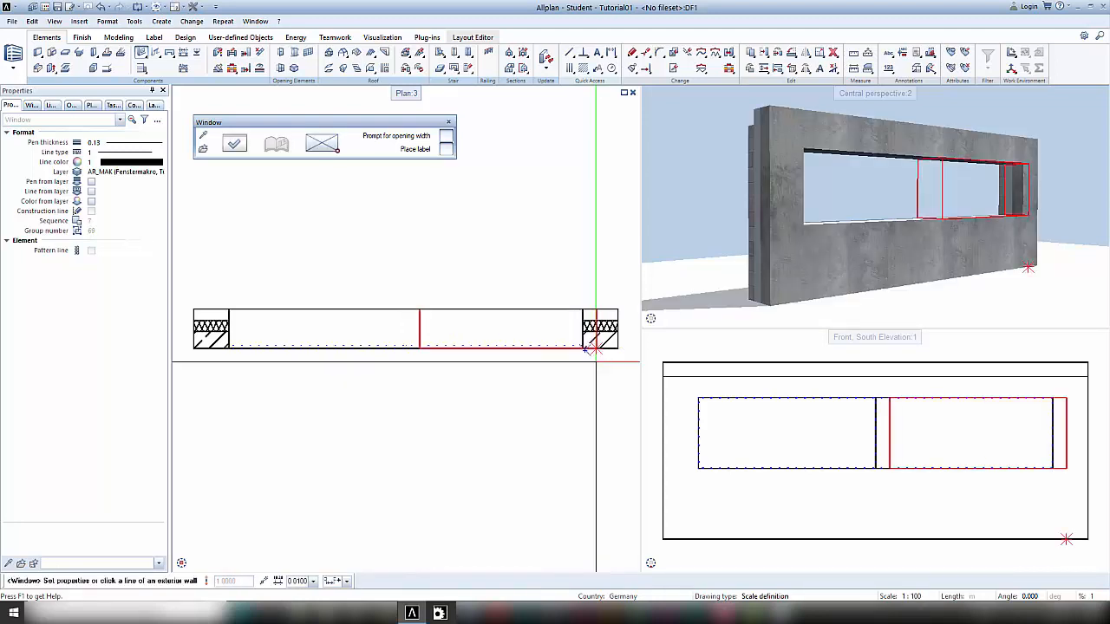
pyautogui.press('Escape')
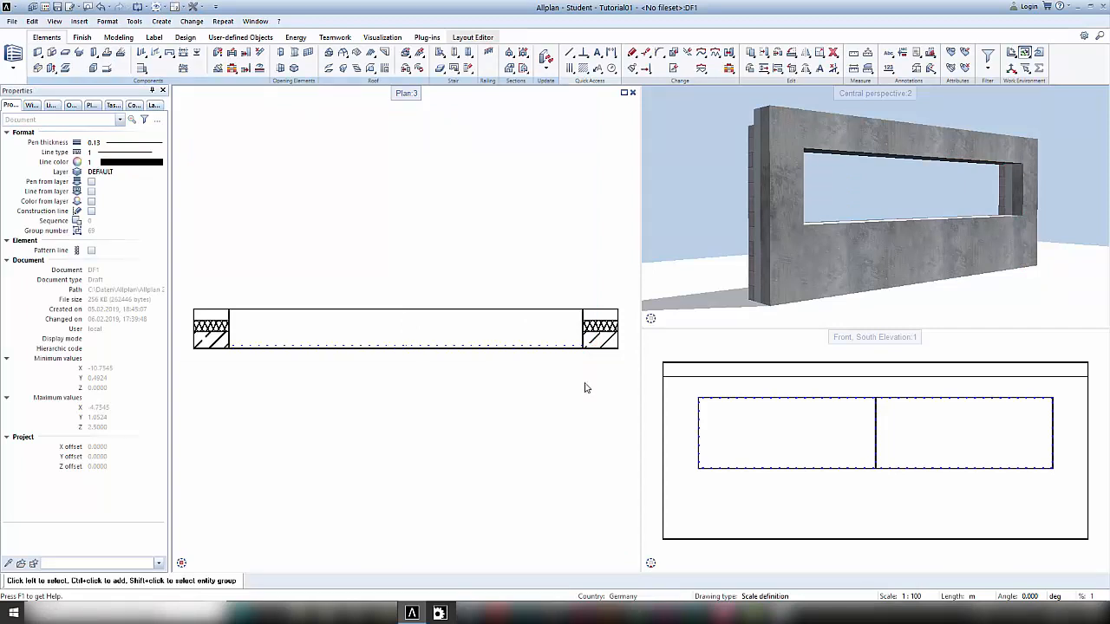
# Step: Set the width of the right opening and of the left opening to 1.5 m each
pyautogui.click(518, 334)
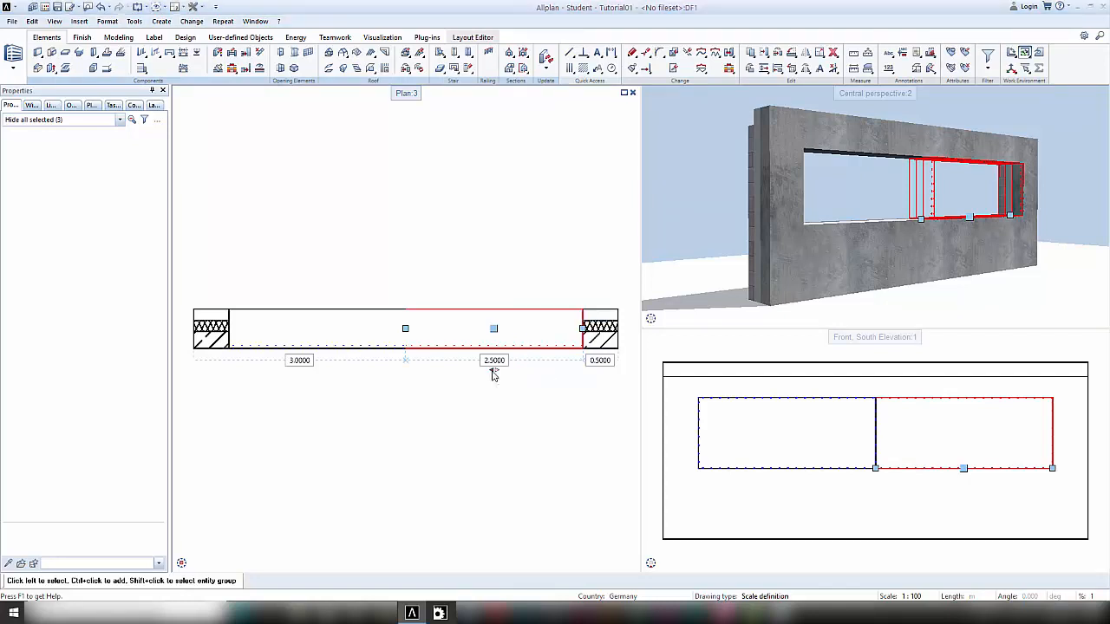
pyautogui.click(495, 360)
pyautogui.write('1.5')
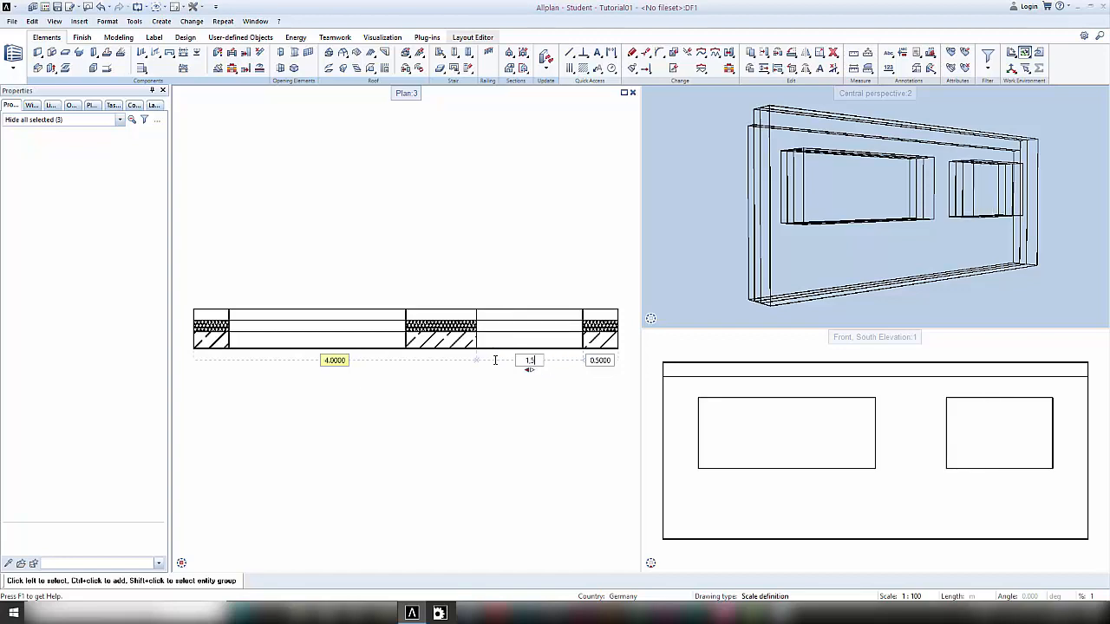
pyautogui.press('Return')
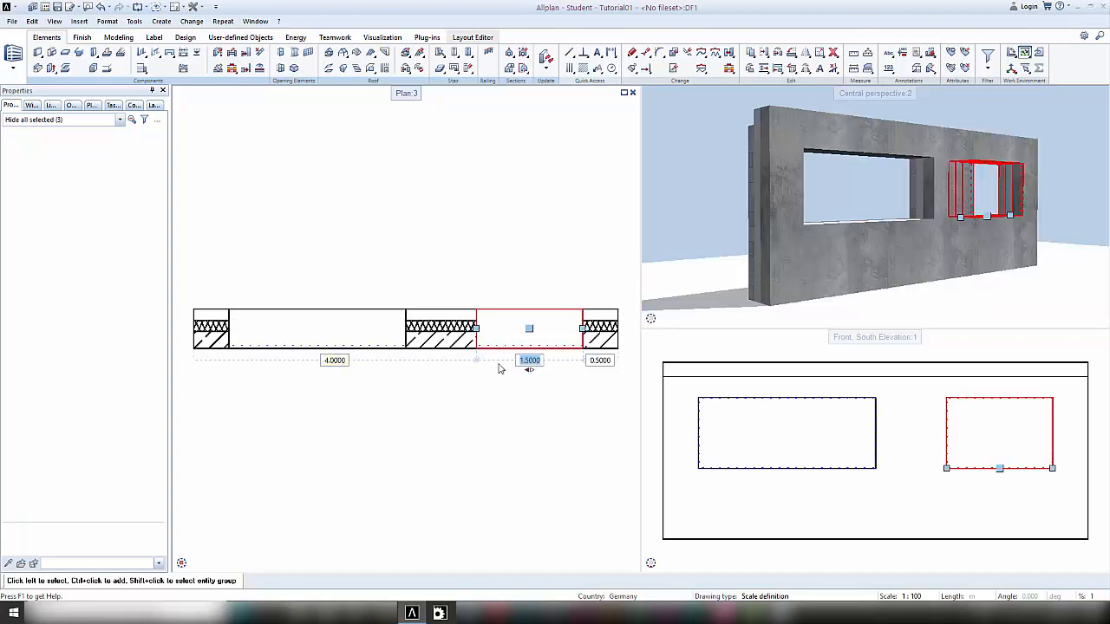
pyautogui.click(376, 341)
pyautogui.click(326, 360)
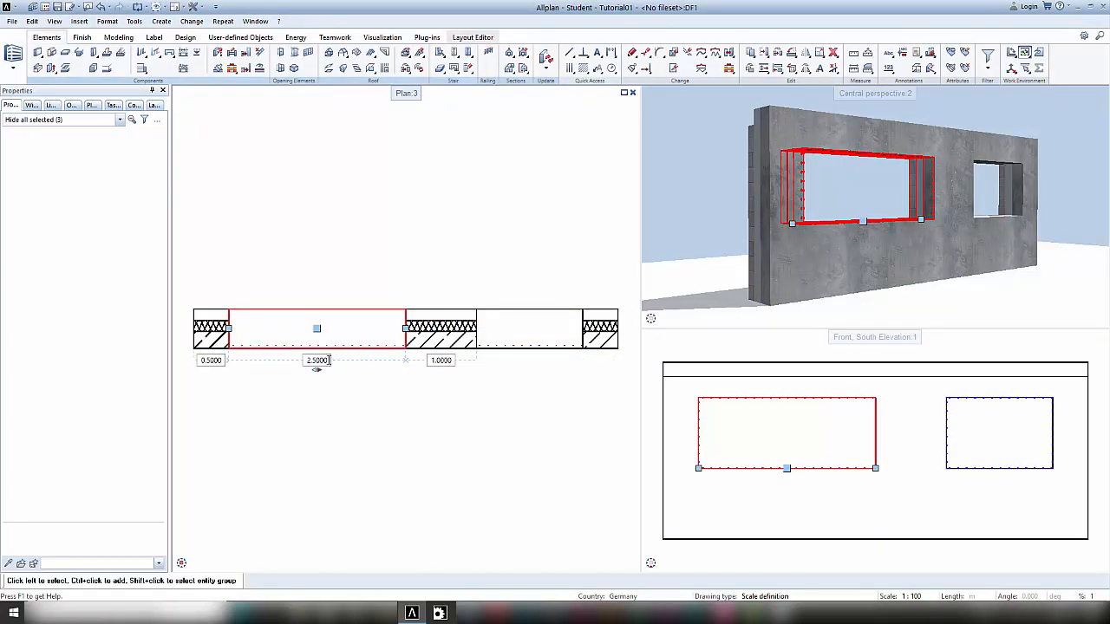
pyautogui.write('1.5')
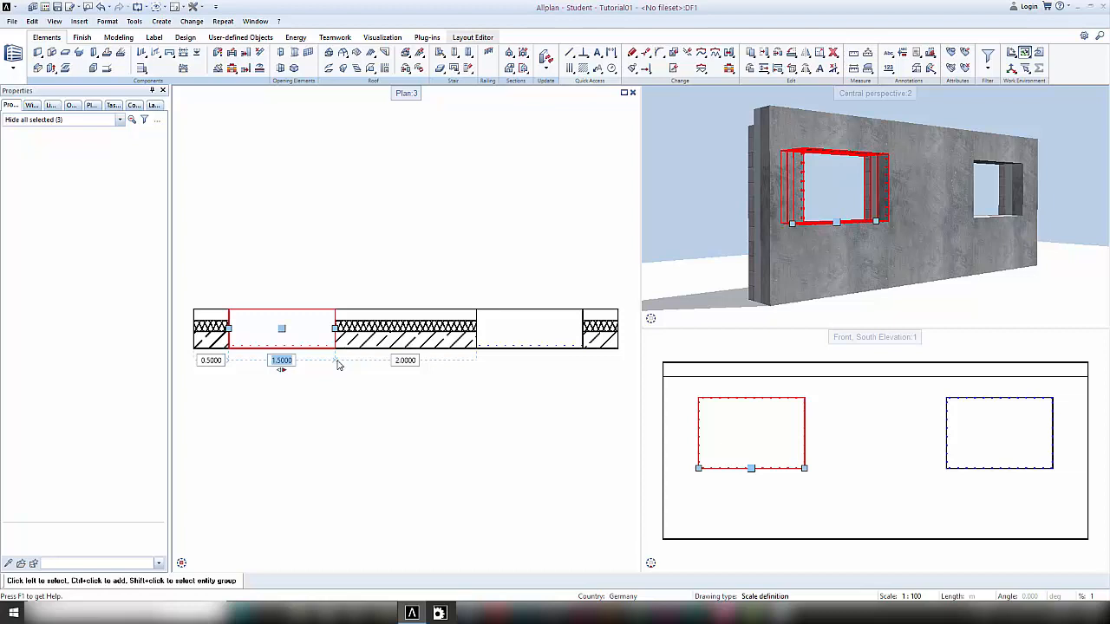
# Step: Add a matching third window opening, anchored at its centre, at the midpoint of the wall section between the two openings
pyautogui.click(307, 328)
pyautogui.rightClick(307, 329)
pyautogui.rightClick(307, 329)
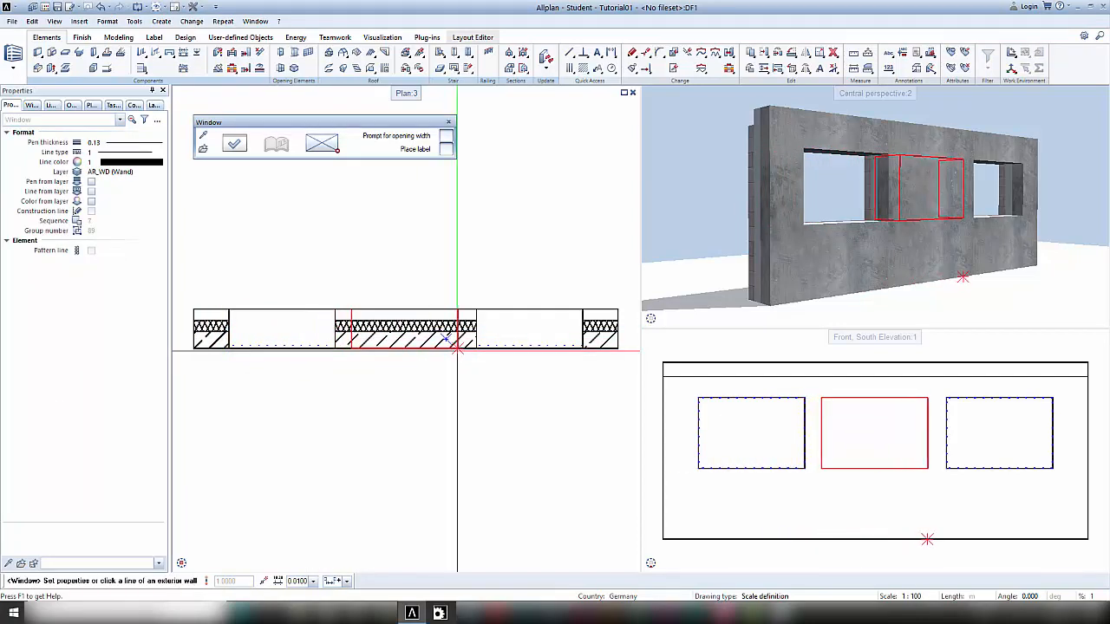
pyautogui.click(324, 155)
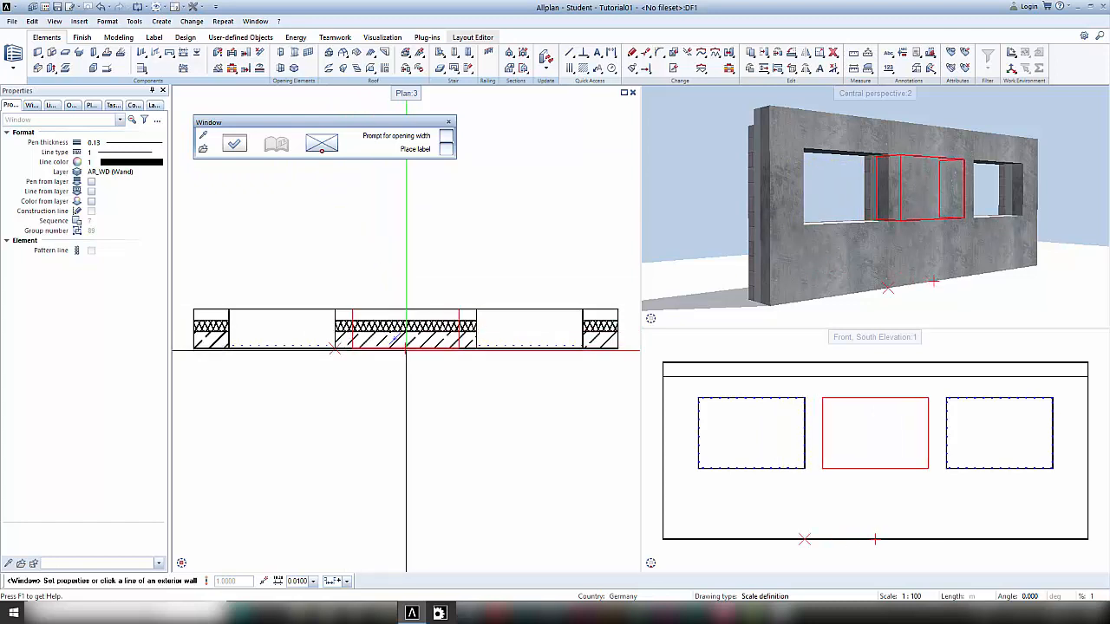
pyautogui.click(404, 346)
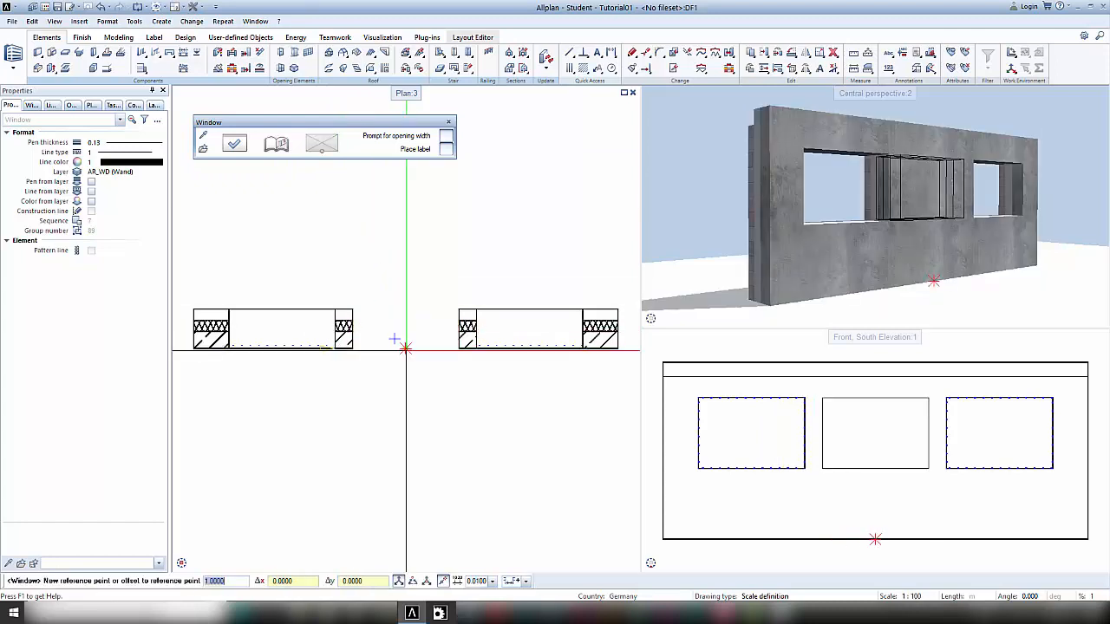
pyautogui.press('Escape')
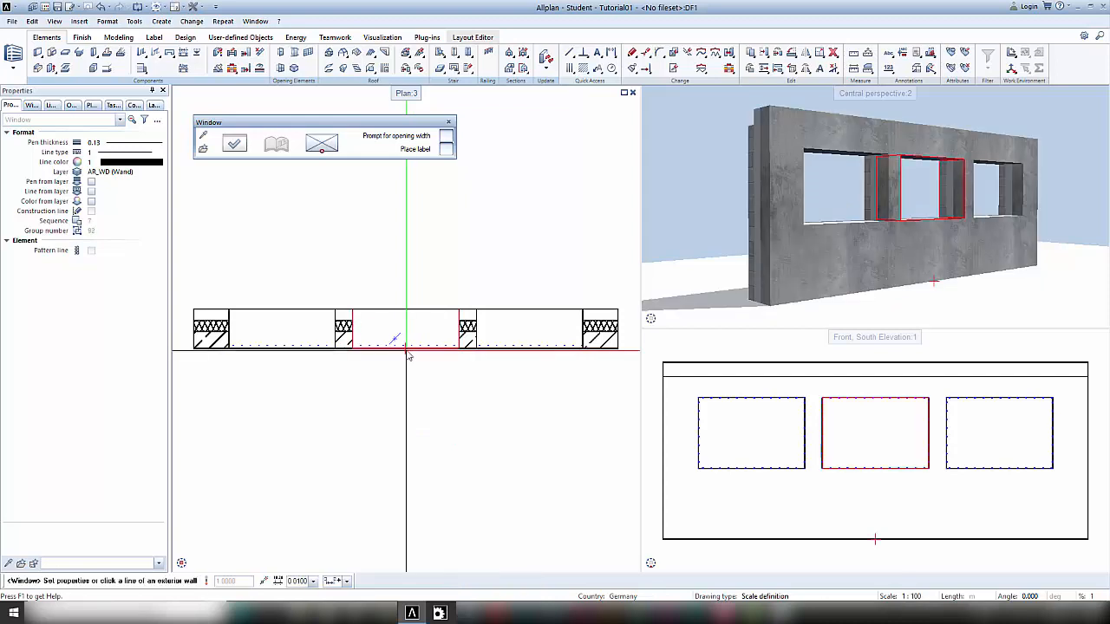
# Step: Open the middle window opening's reveal settings and set its outer reveal to 0.24 m
pyautogui.press('Escape')
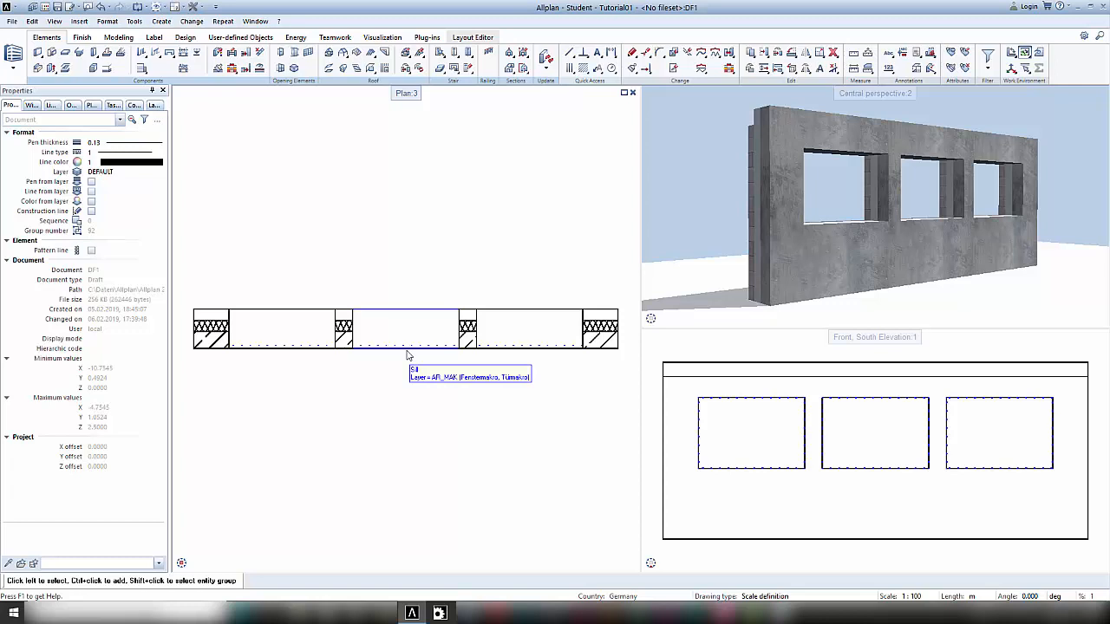
pyautogui.doubleClick(406, 332)
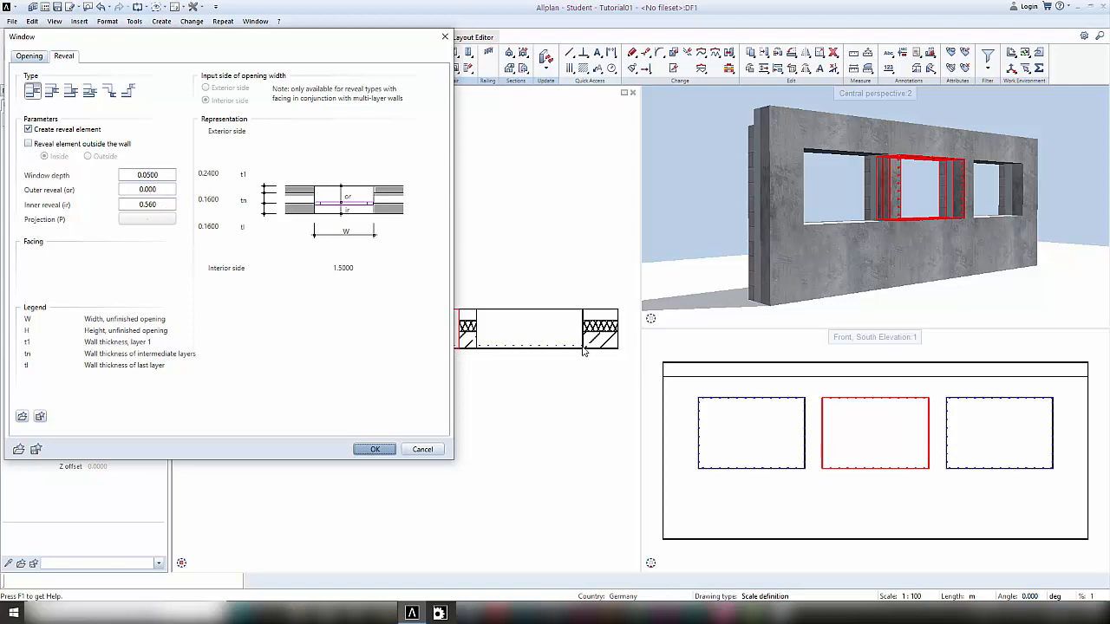
pyautogui.click(165, 189)
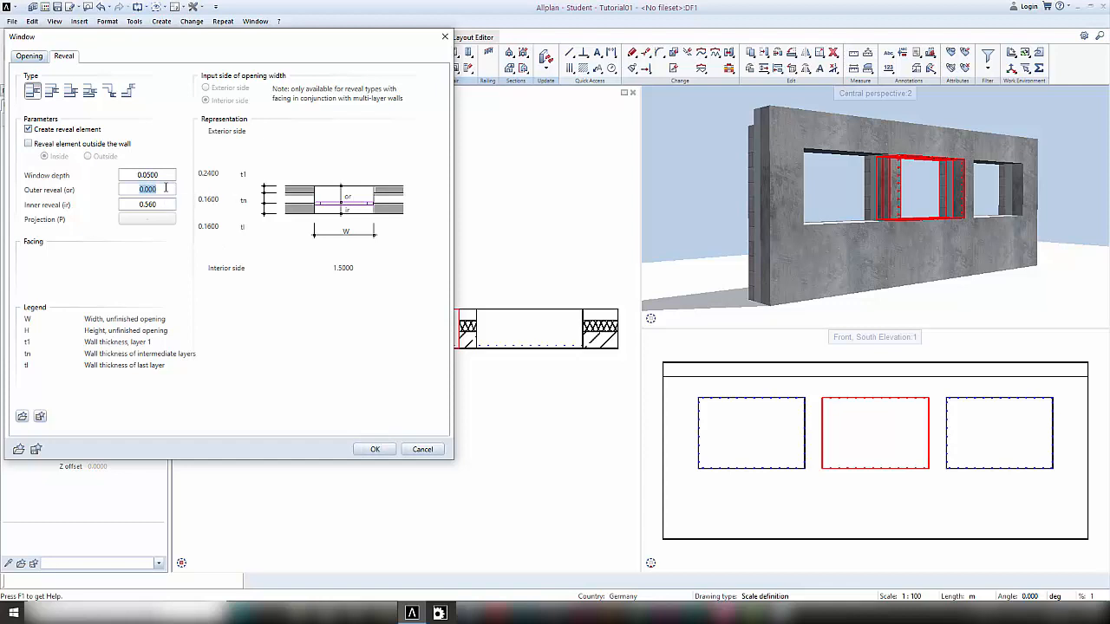
pyautogui.press('BackSpace')
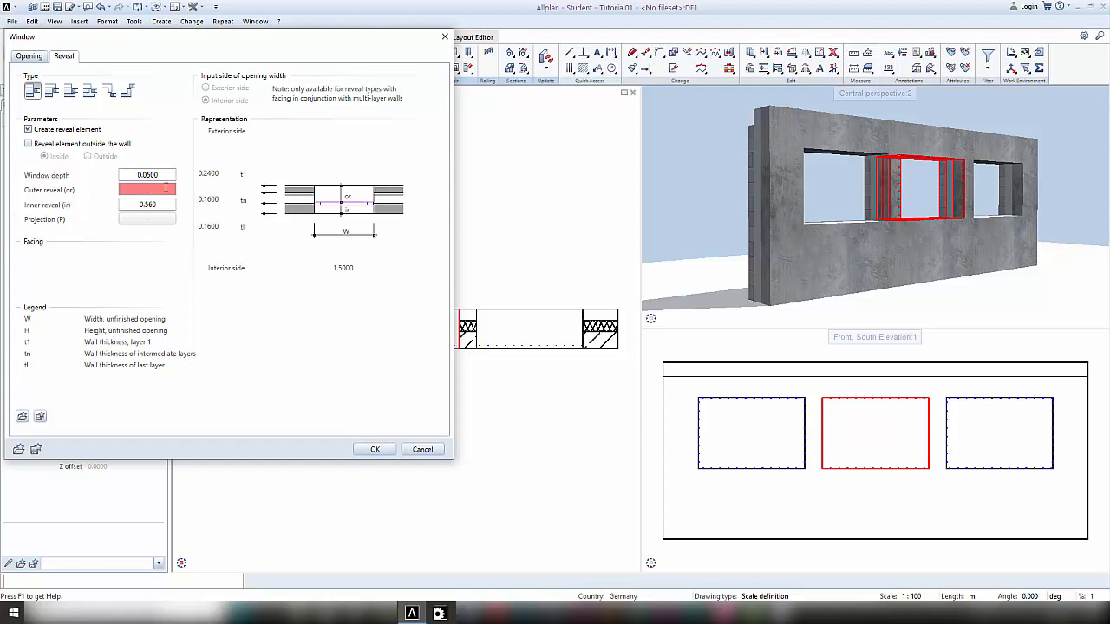
pyautogui.write('.24')
pyautogui.press('Return')
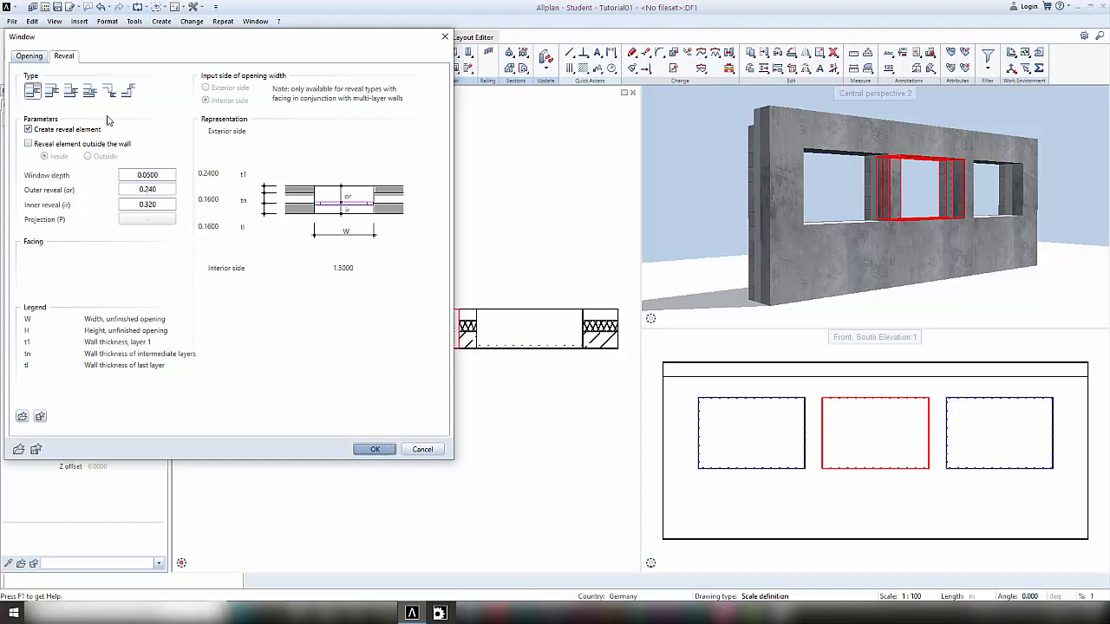
# Step: Change the middle opening's reveal to the second type, with offsets of 0.05 m above and on both exterior sides, and apply it
pyautogui.click(56, 97)
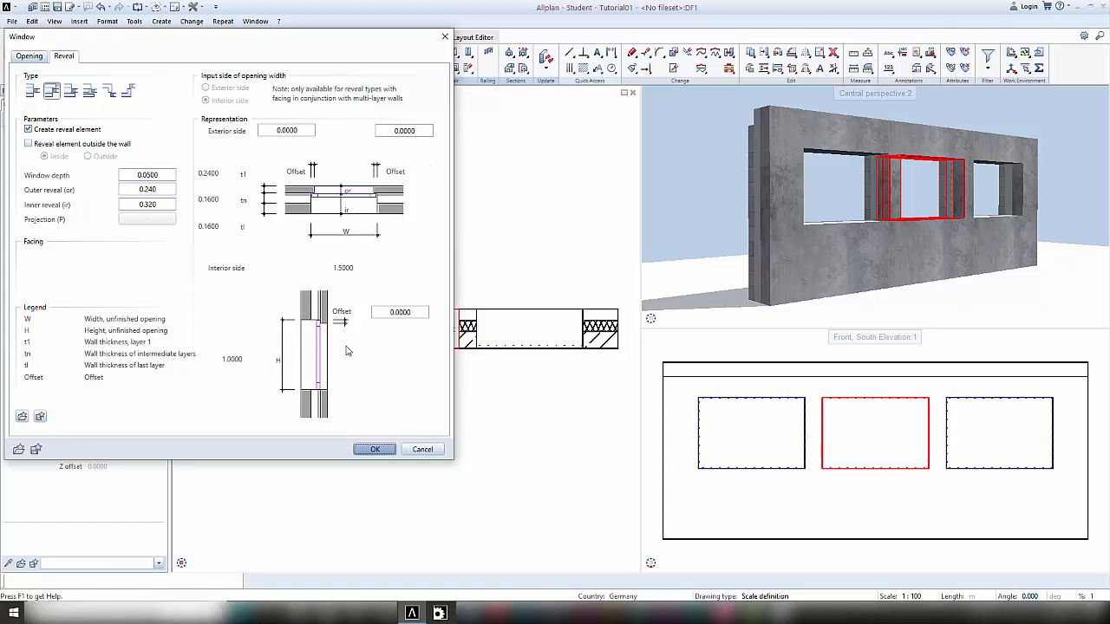
pyautogui.click(404, 315)
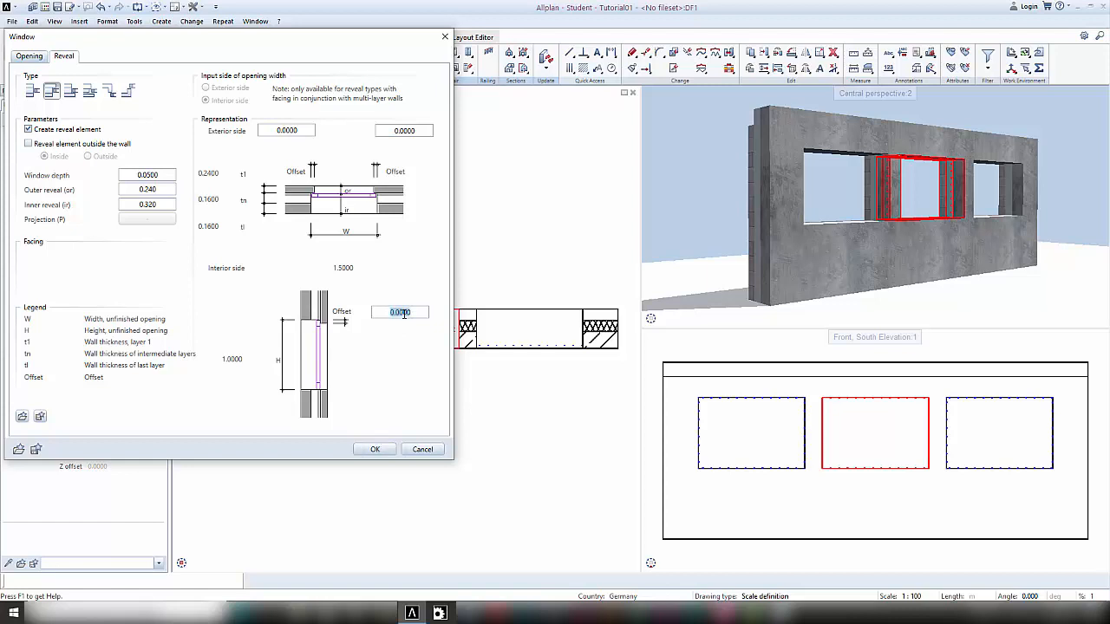
pyautogui.write('.05')
pyautogui.press('Return')
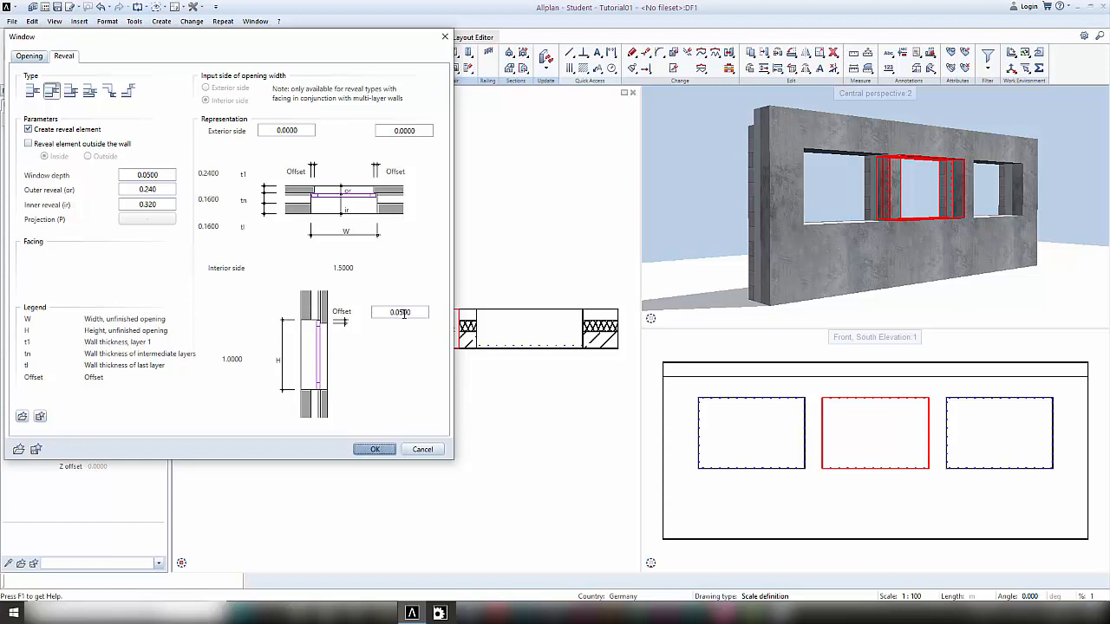
pyautogui.click(307, 130)
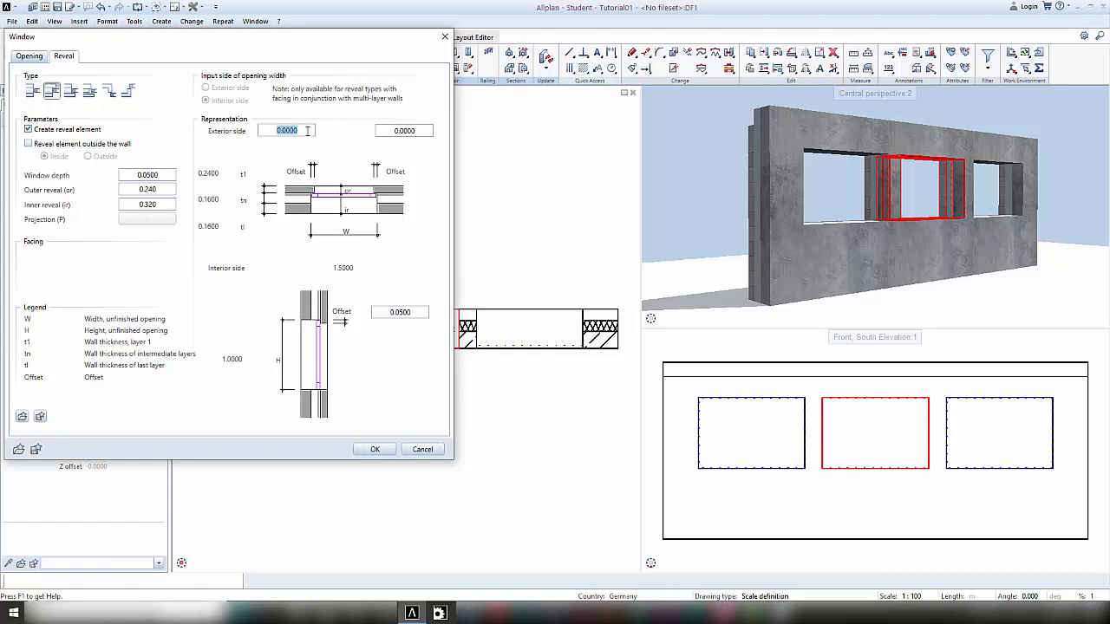
pyautogui.write('.05')
pyautogui.press('Return')
pyautogui.click(398, 132)
pyautogui.write('.05')
pyautogui.press('Return')
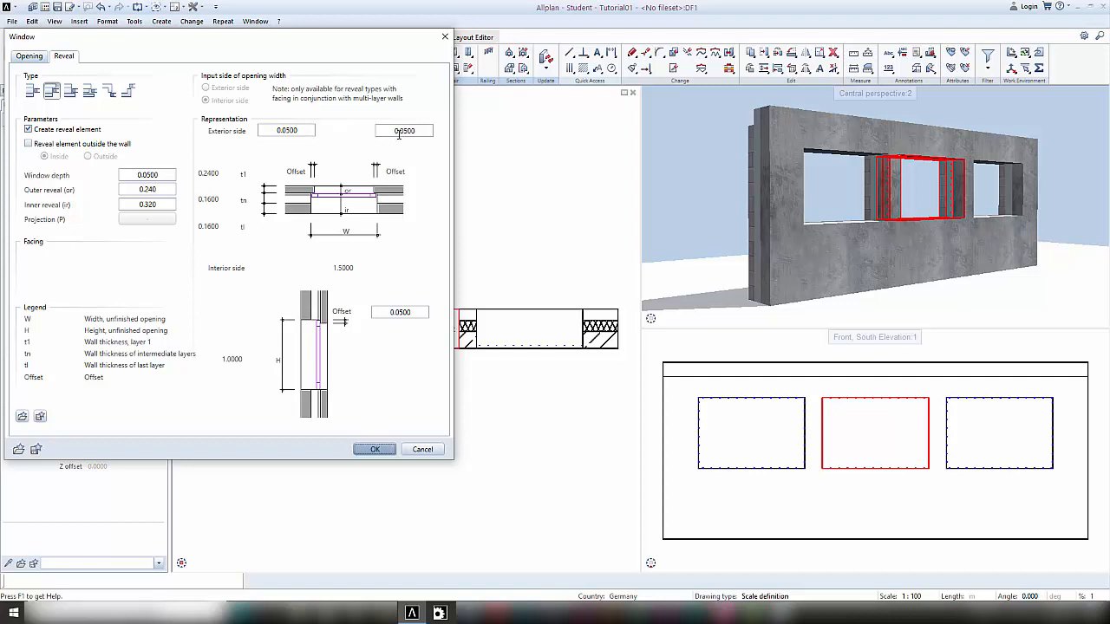
pyautogui.click(389, 449)
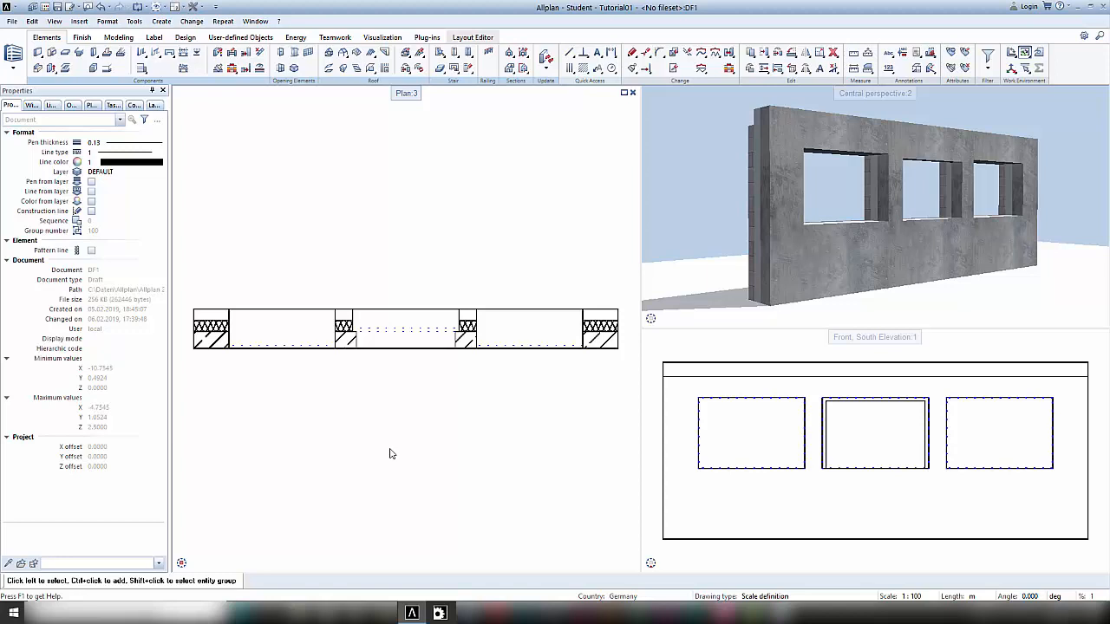
pyautogui.scroll(1, 429, 349)
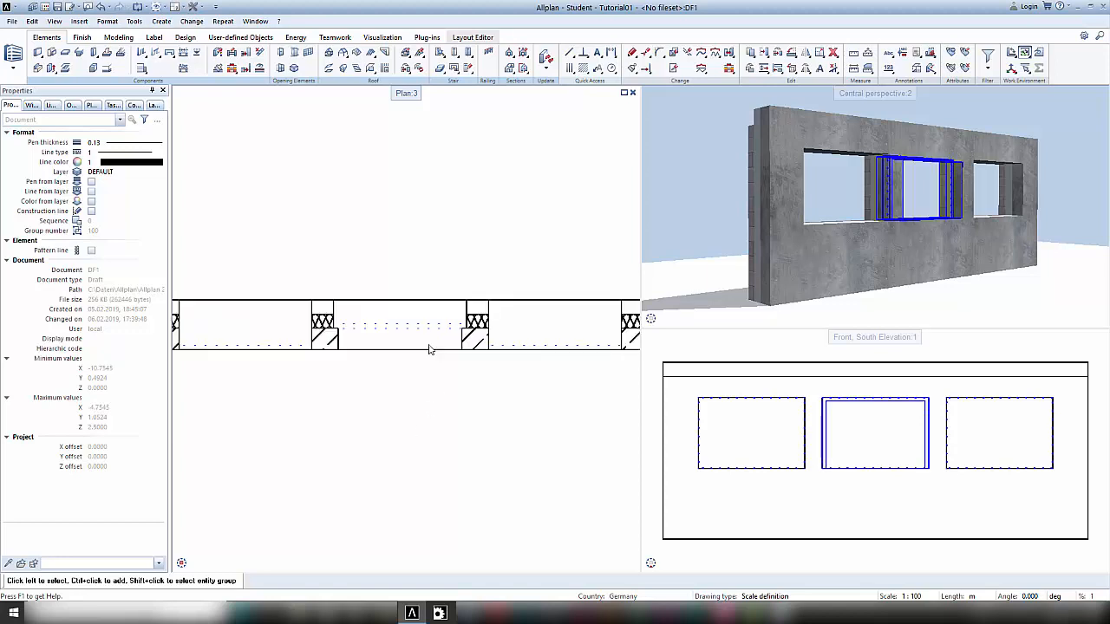
pyautogui.scroll(3, 428, 349)
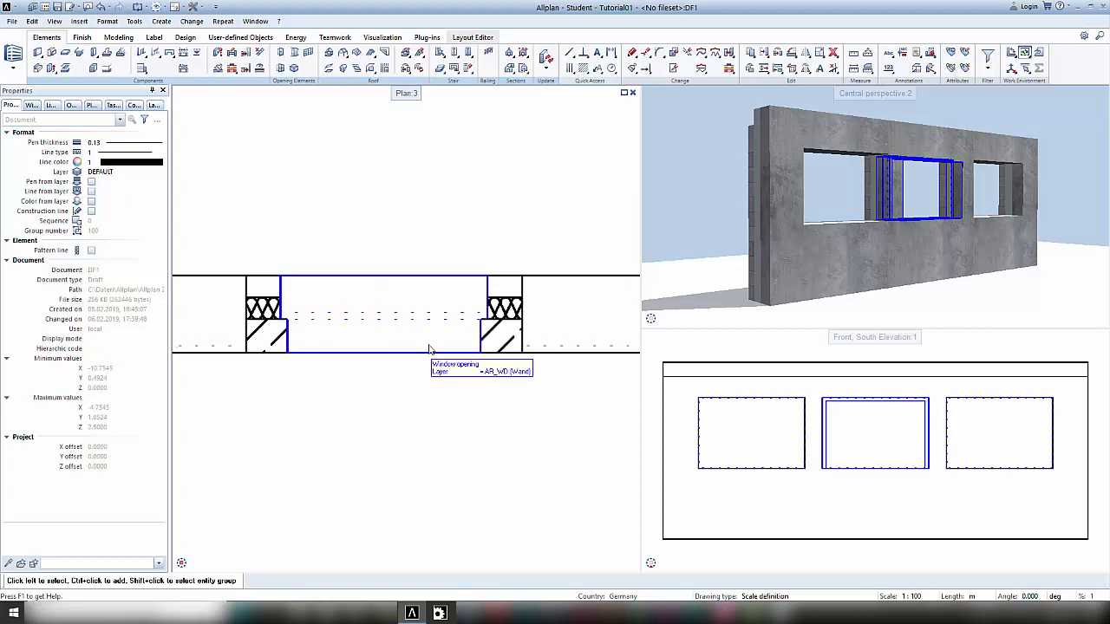
pyautogui.scroll(-3, 428, 348)
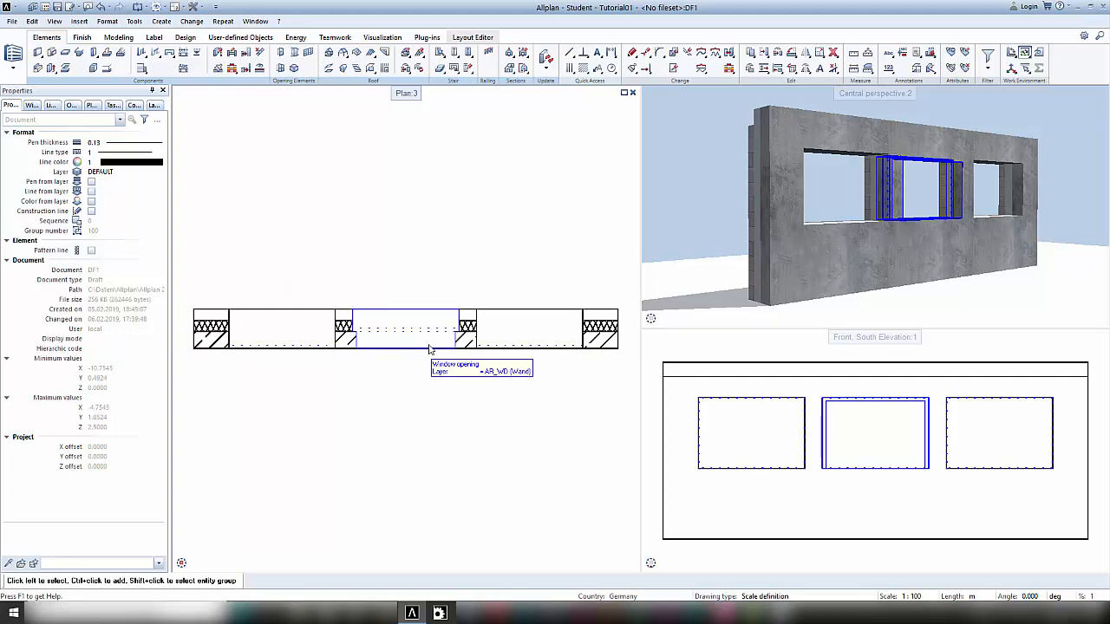
# Step: Place a Window SmartPart in the middle opening and divide it into two equal fields with a vertical mullion
pyautogui.click(281, 70)
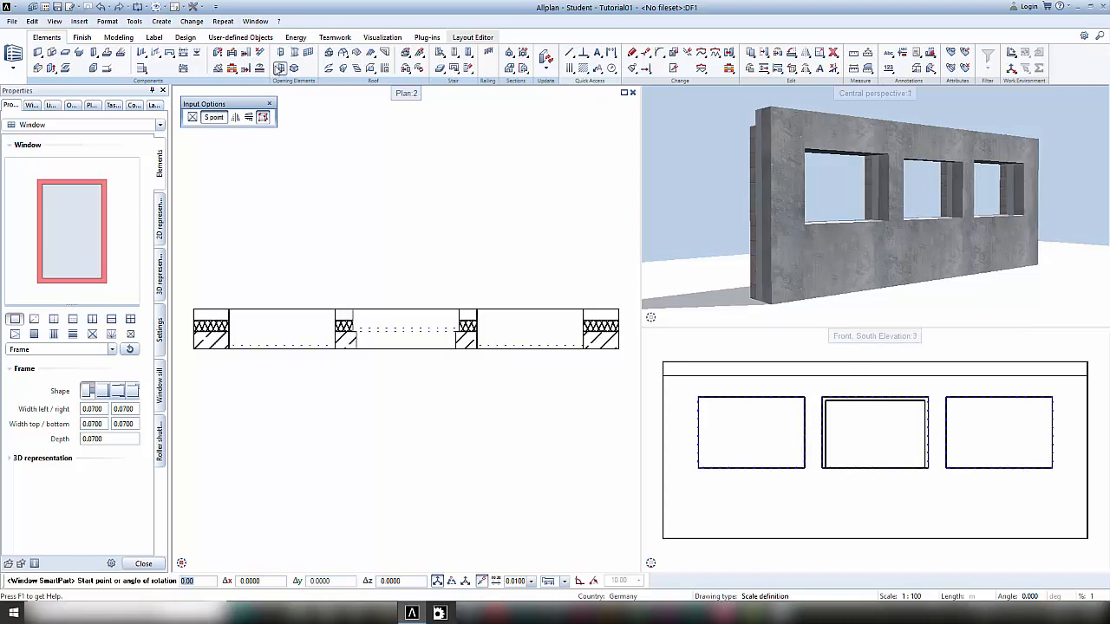
pyautogui.click(69, 256)
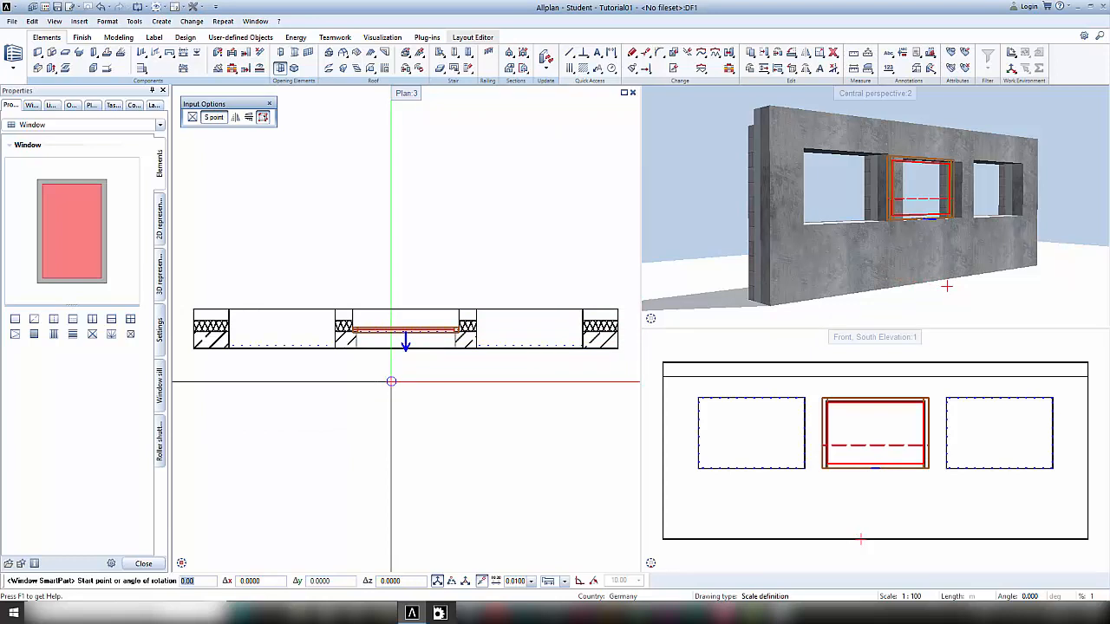
pyautogui.click(391, 381)
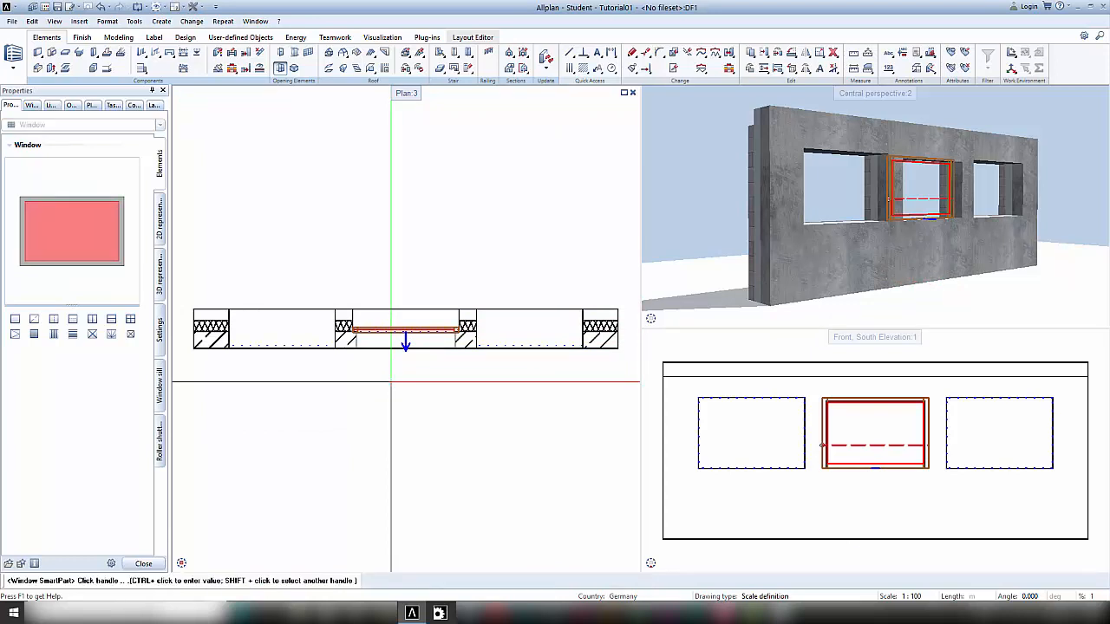
pyautogui.click(92, 320)
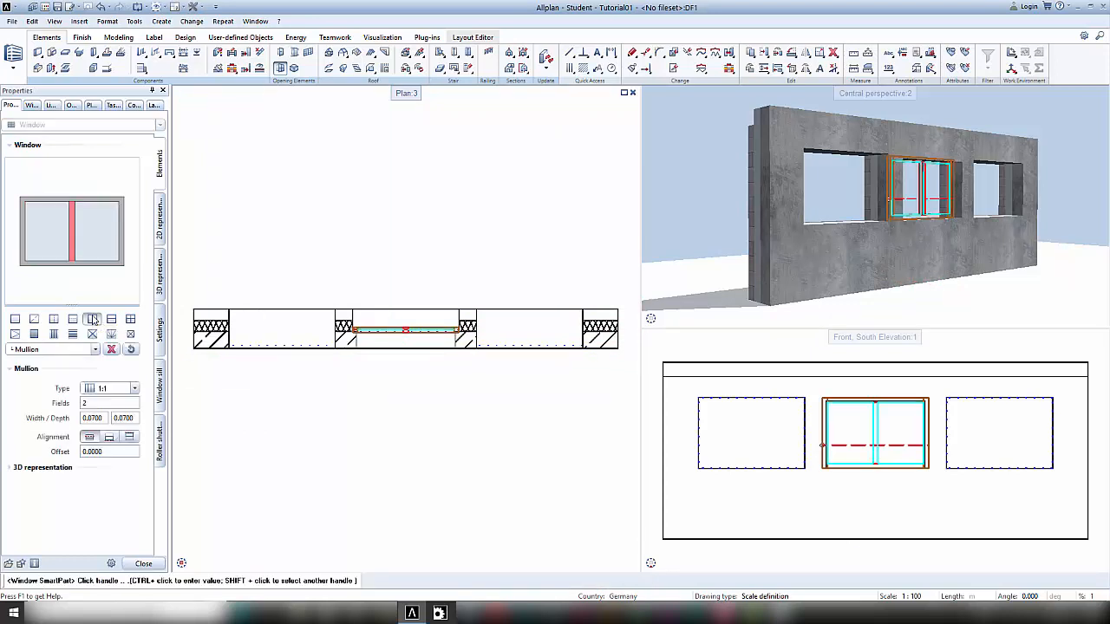
# Step: Add a turn casement to the window's left field and set its stop to the right
pyautogui.click(43, 233)
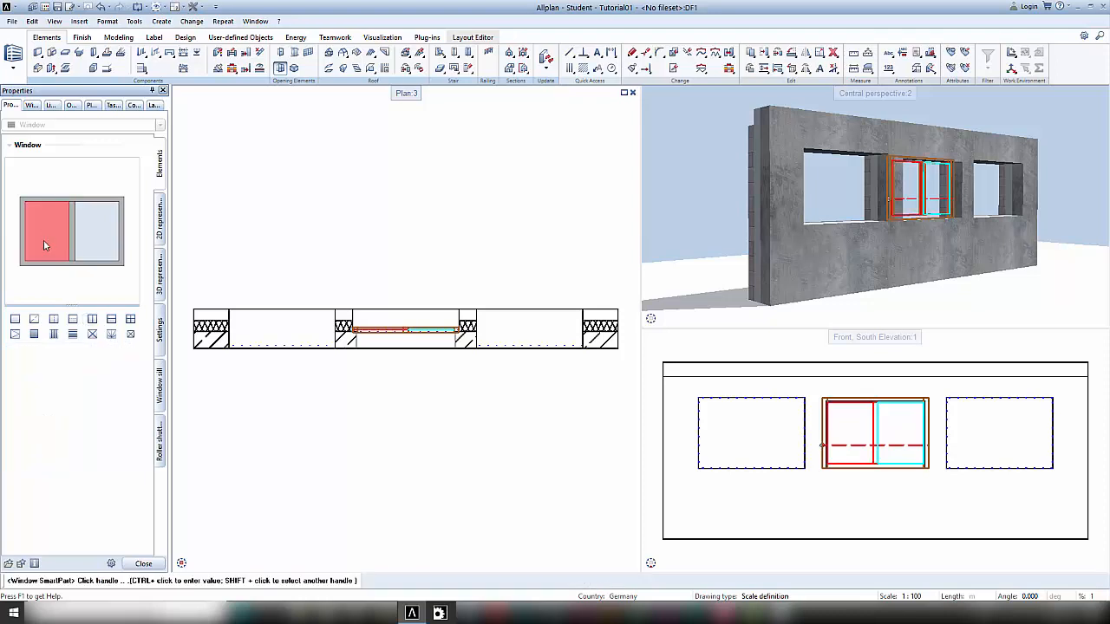
pyautogui.click(16, 335)
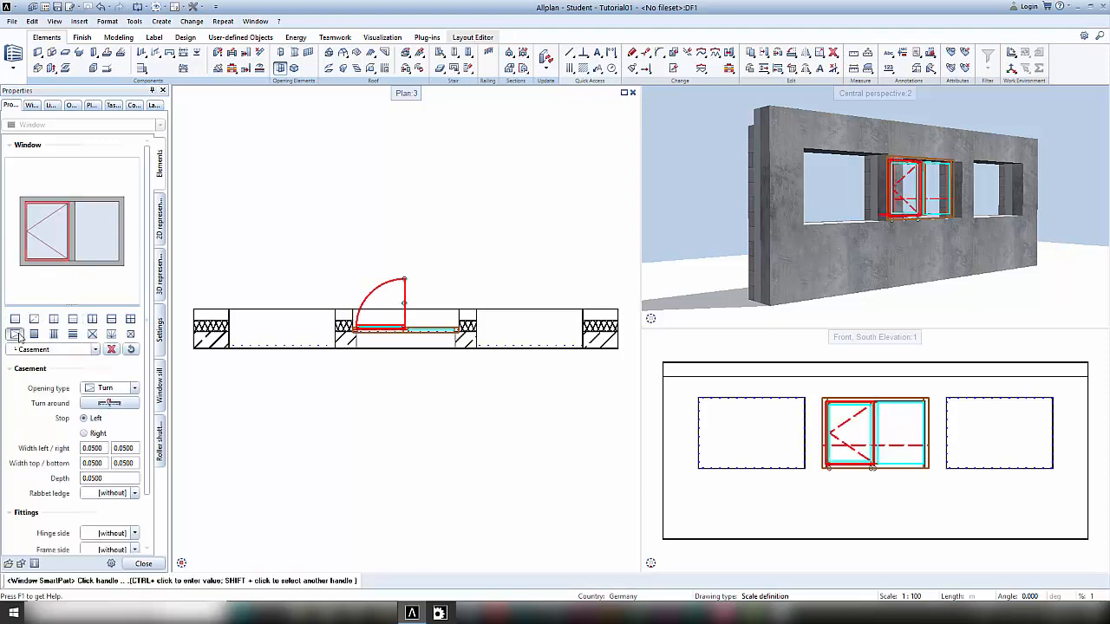
pyautogui.click(92, 434)
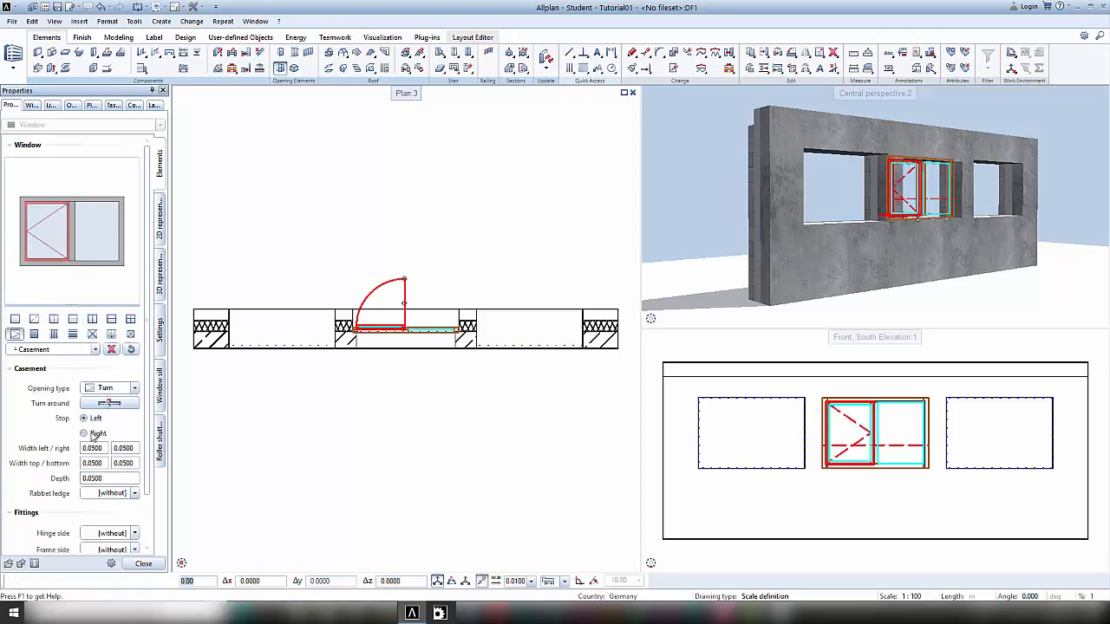
pyautogui.click(92, 434)
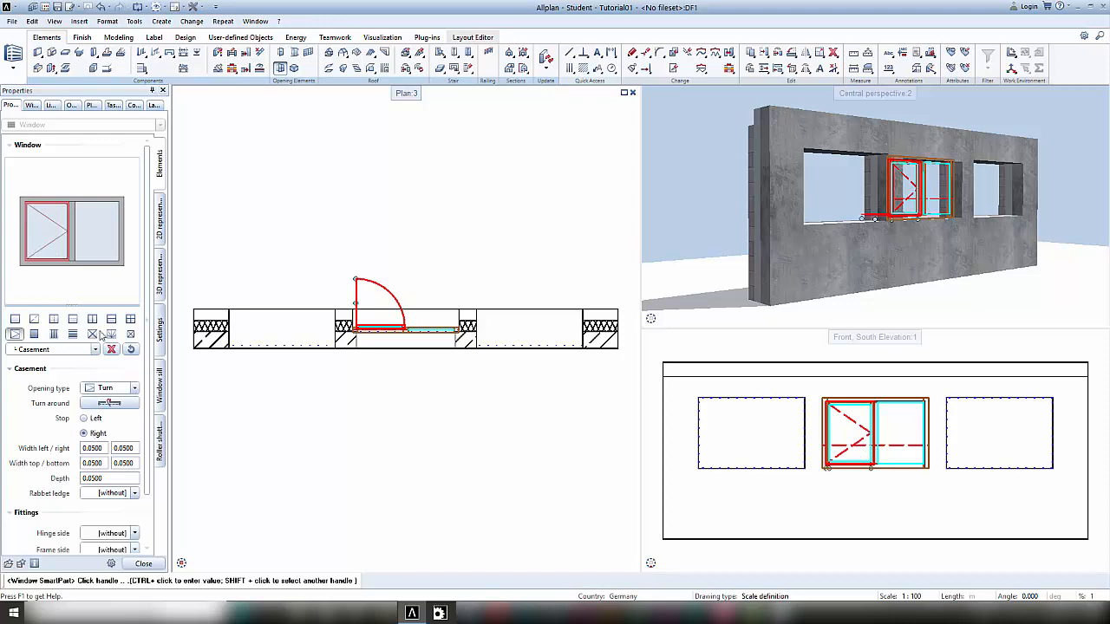
# Step: Fill the window's right field with glass and finish the window definition
pyautogui.click(96, 236)
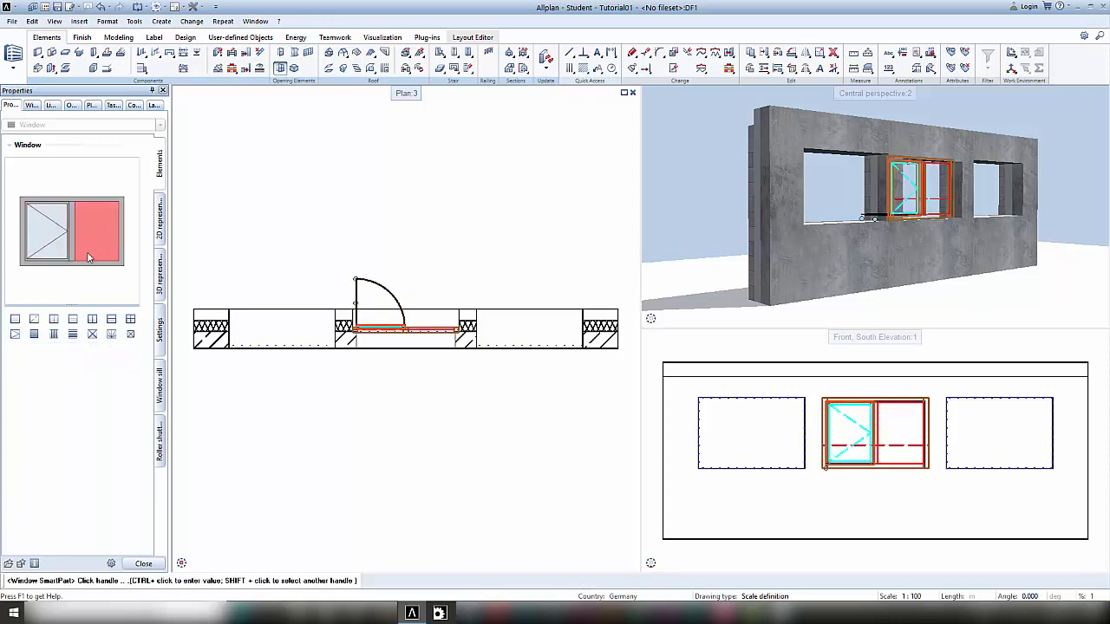
pyautogui.click(38, 323)
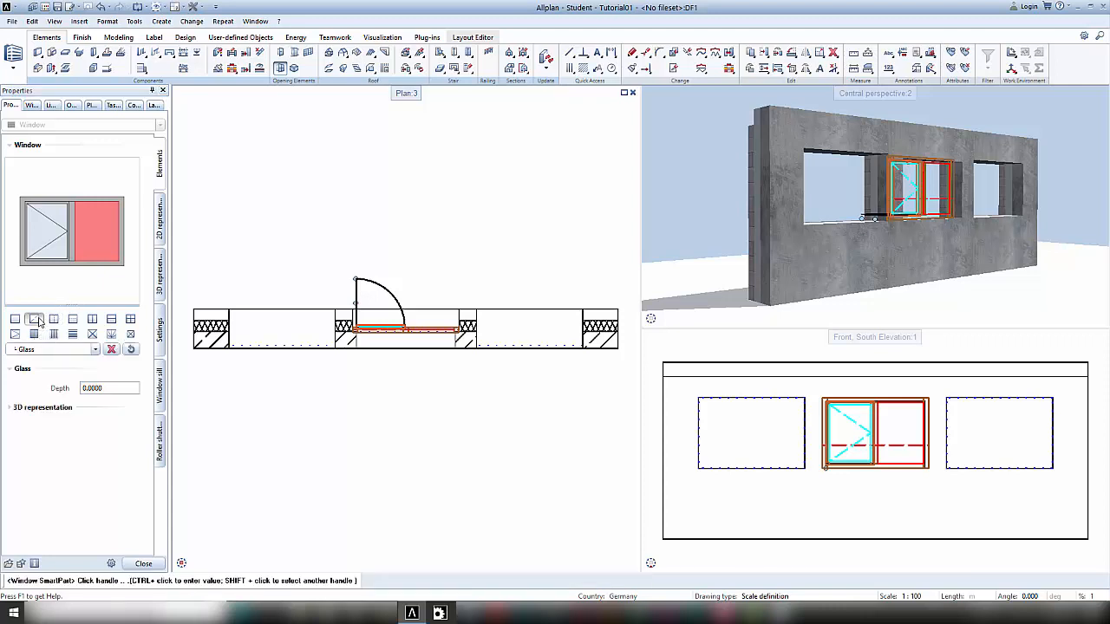
pyautogui.click(139, 564)
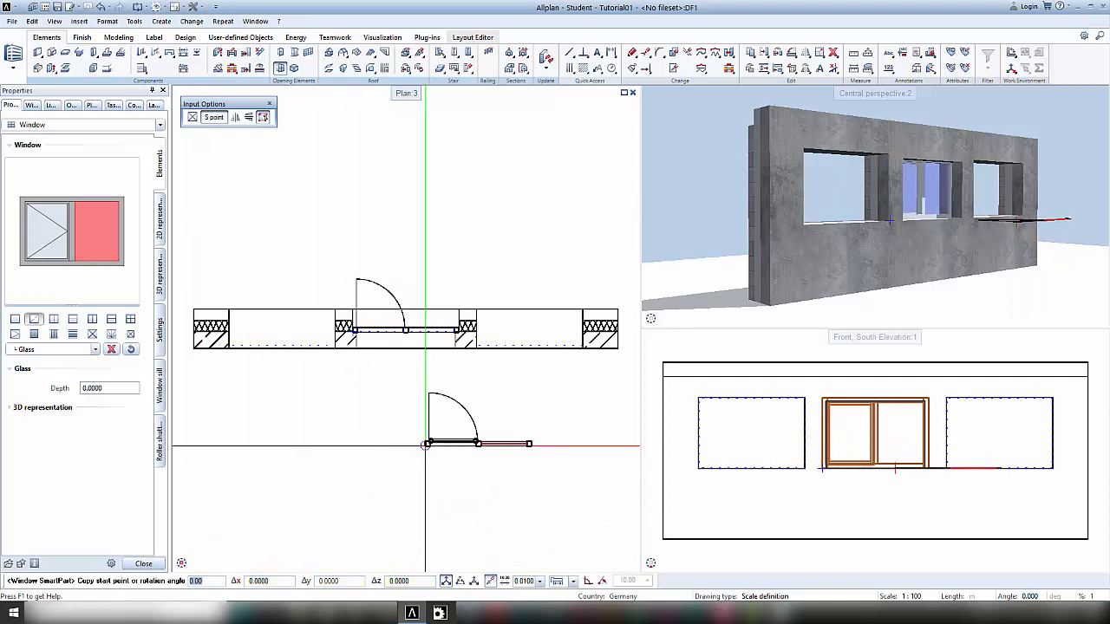
# Step: Place copies of the two-field window in the right and left openings, and inspect all three windows in the perspective view
pyautogui.click(517, 368)
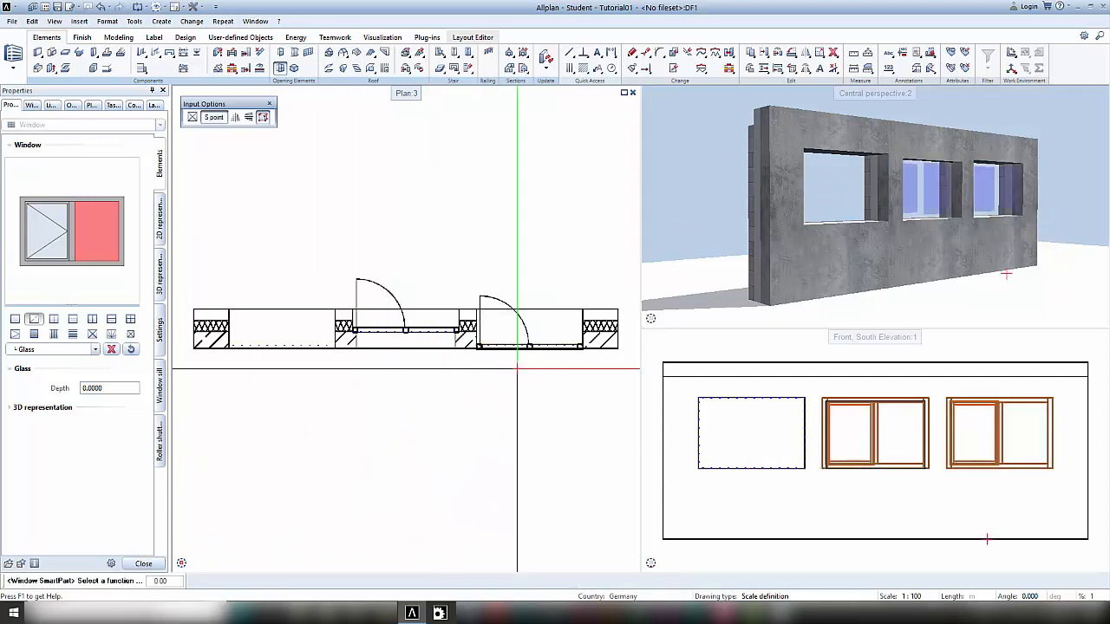
pyautogui.click(251, 373)
pyautogui.press('Escape')
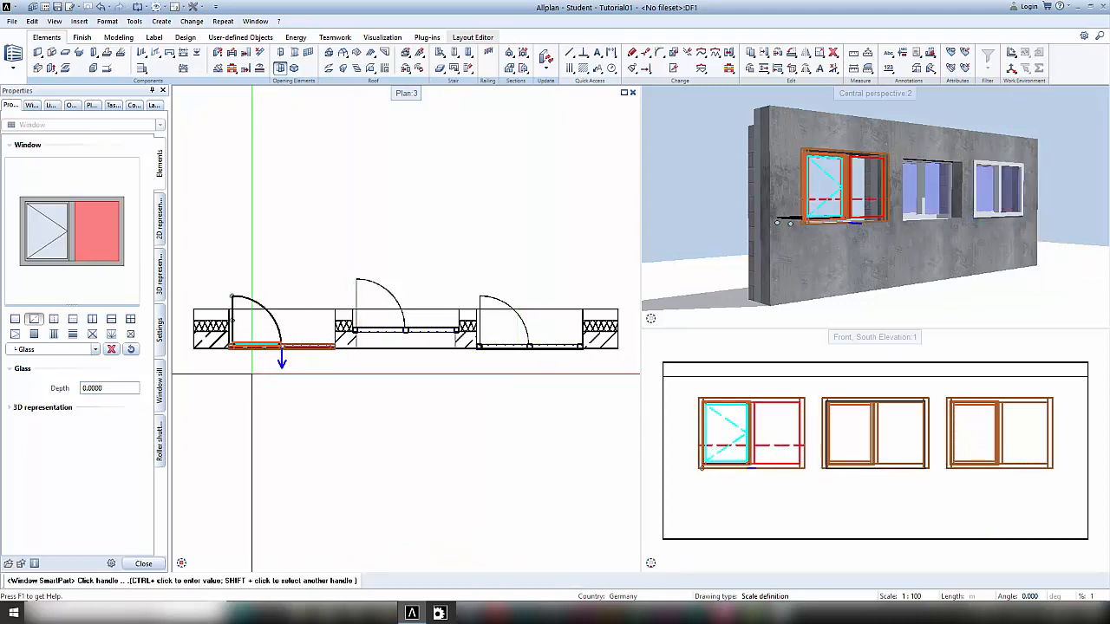
pyautogui.press('Escape')
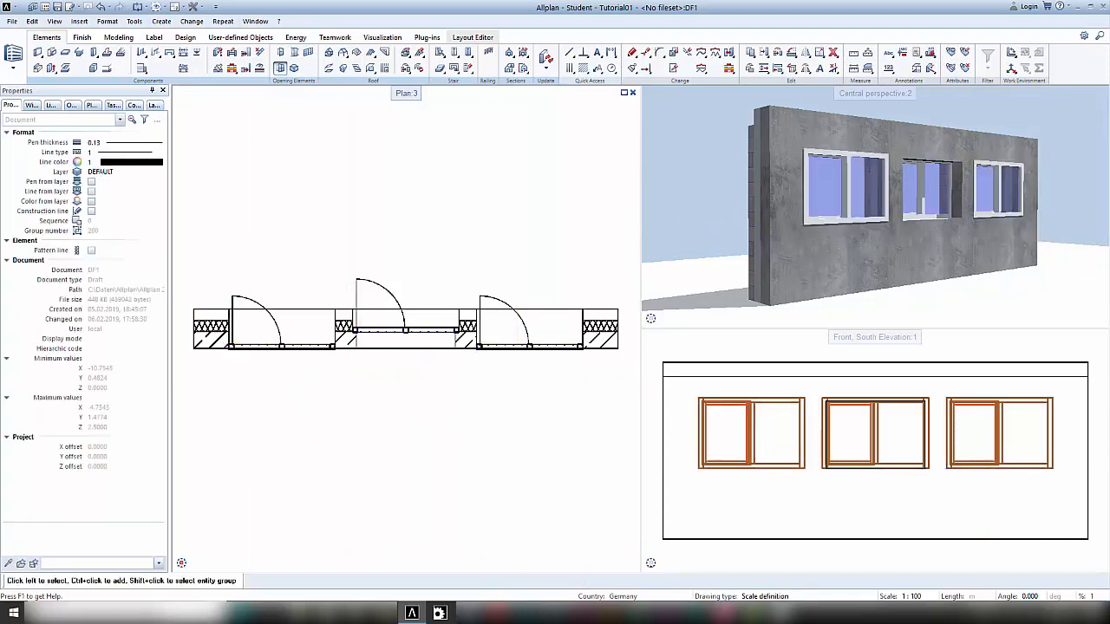
pyautogui.moveTo(681, 166); pyautogui.dragTo(1070, 165)
pyautogui.moveTo(1070, 166); pyautogui.dragTo(942, 144, button='middle')
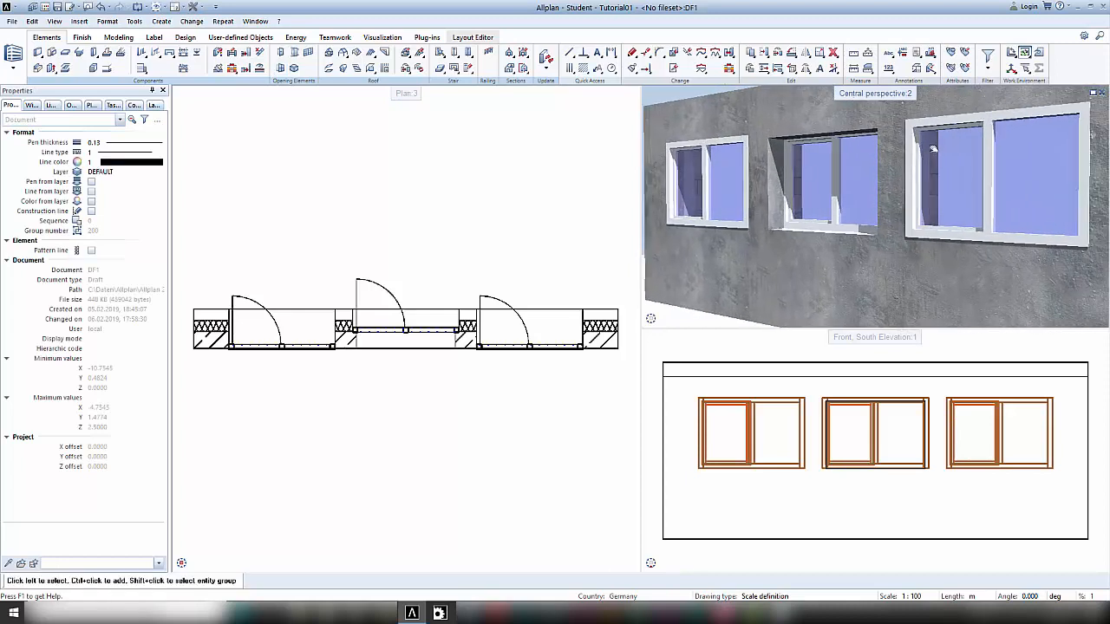